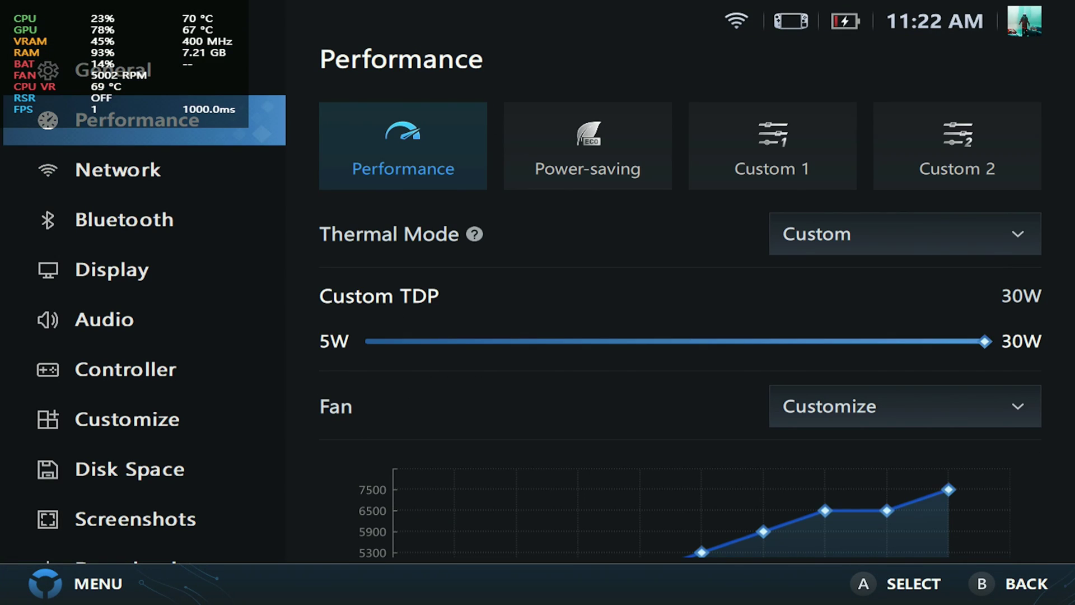
Step: Look through the settings categories from Network to Drivers and back up to Bluetooth
key("Down")
key("Down")
key("Down")
key("Down")
key("Down")
key("Down")
key("Down")
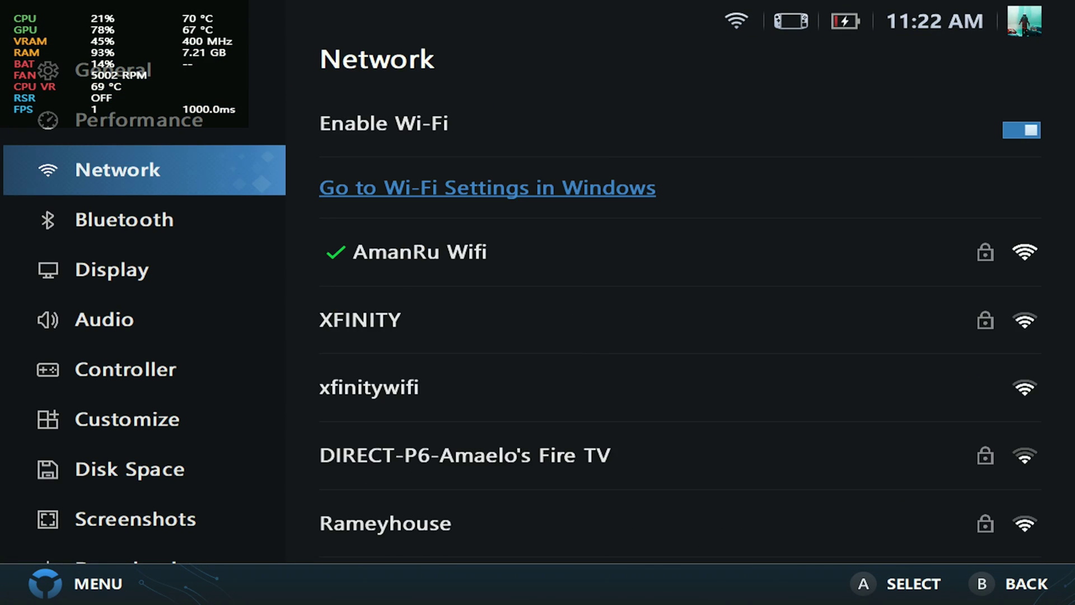
key("Down")
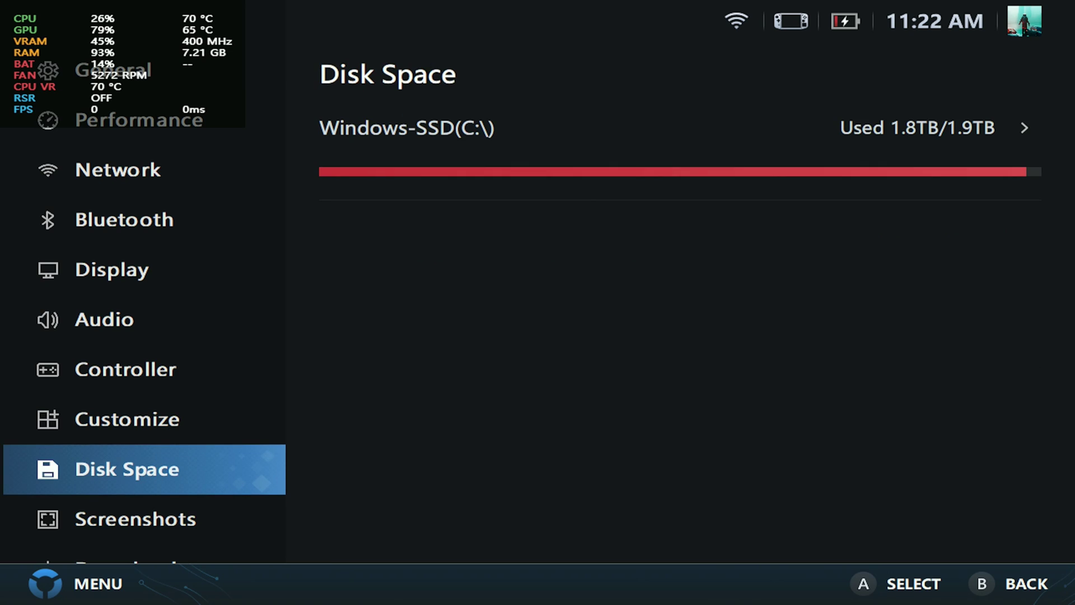
key("Down")
key("Down")
key("Down")
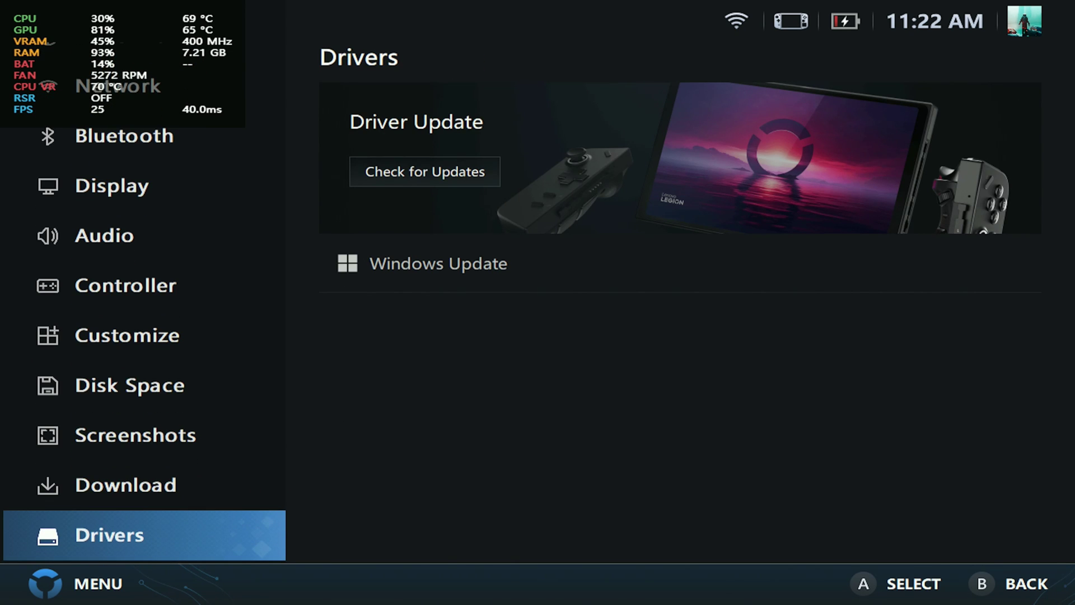
key("Up")
key("Up")
key("Up")
key("Up")
key("Up")
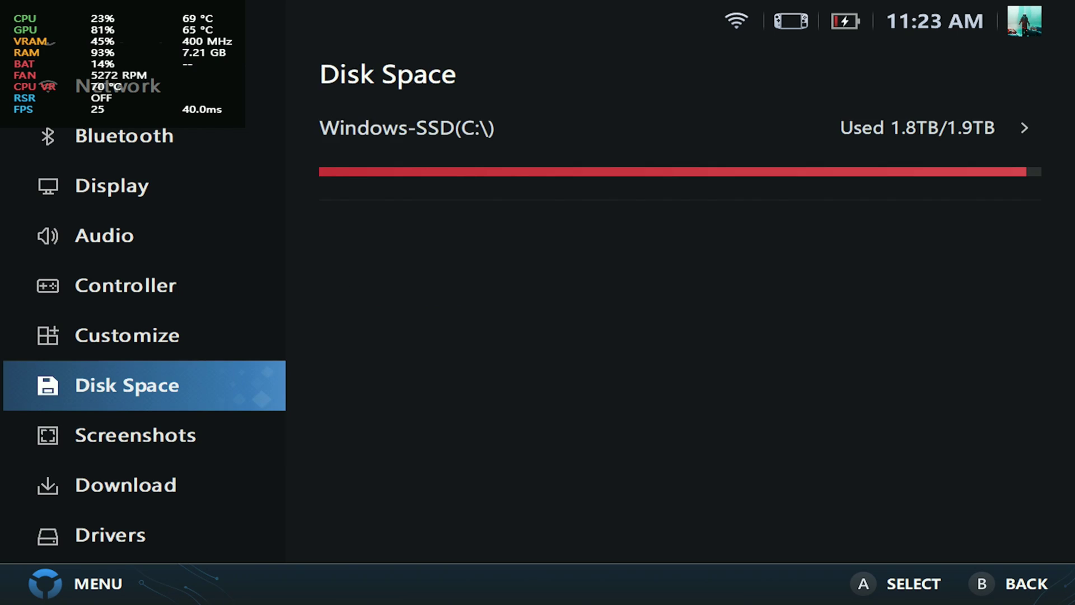
key("Up")
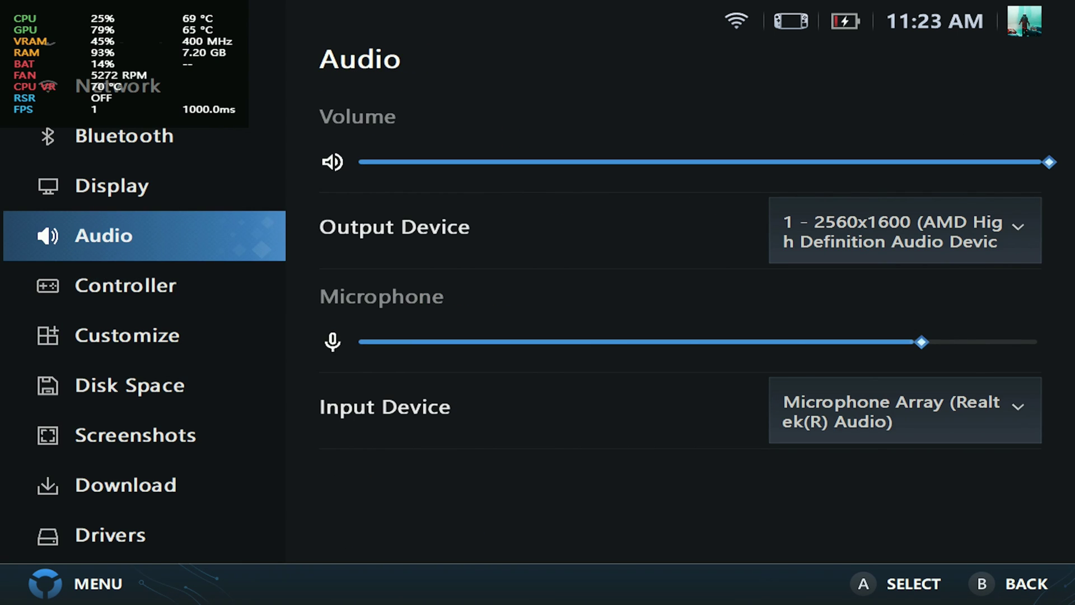
key("Up")
key("Up")
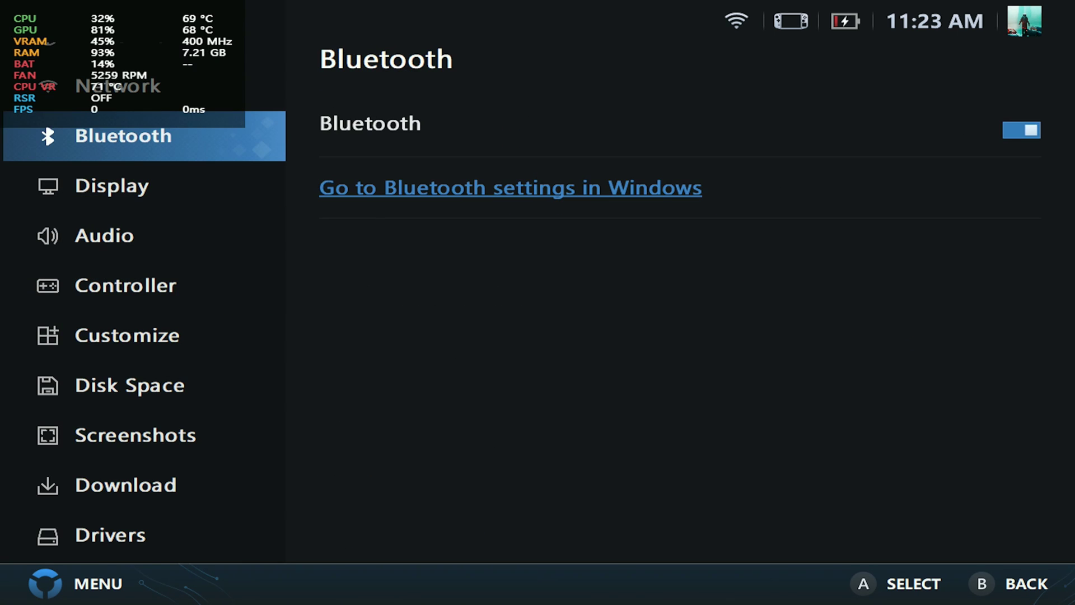
Step: Go to the Drivers settings and check for driver updates
key("Down")
key("Down")
key("Down")
key("Down")
key("Down")
key("Down")
key("Down")
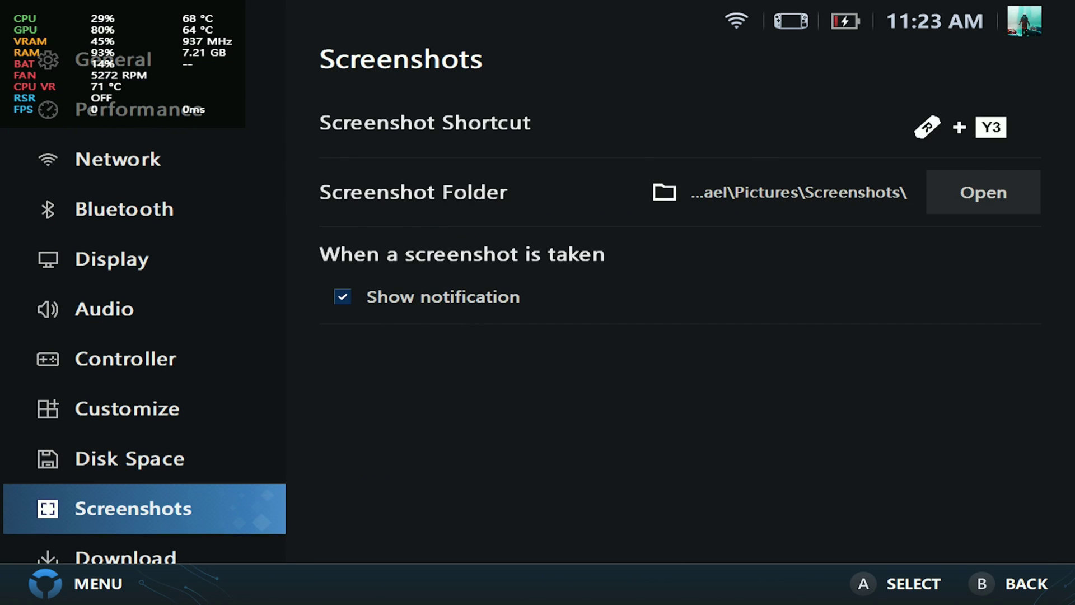
key("Down")
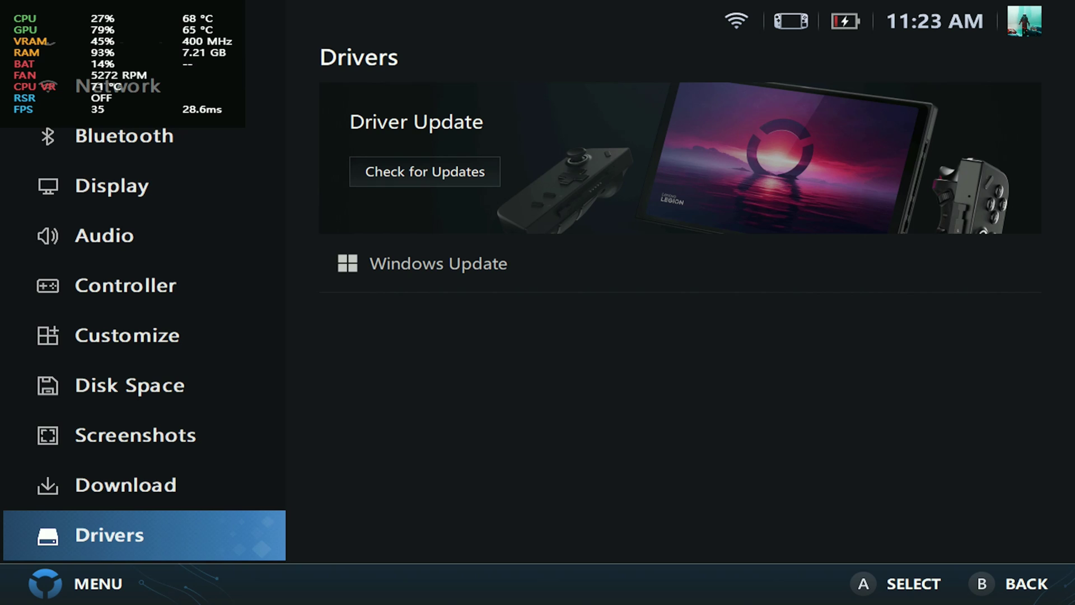
key("Right")
key("Return")
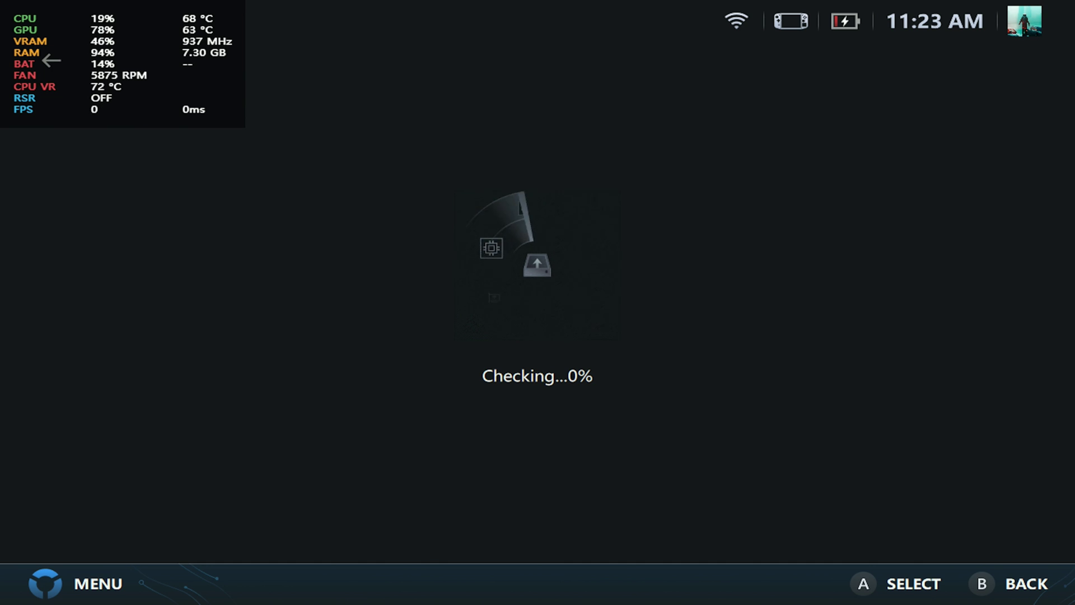
Step: Examine the driver update list from Audio Driver to Lenovo Energy Management for available downloads
key("Down")
key("Down")
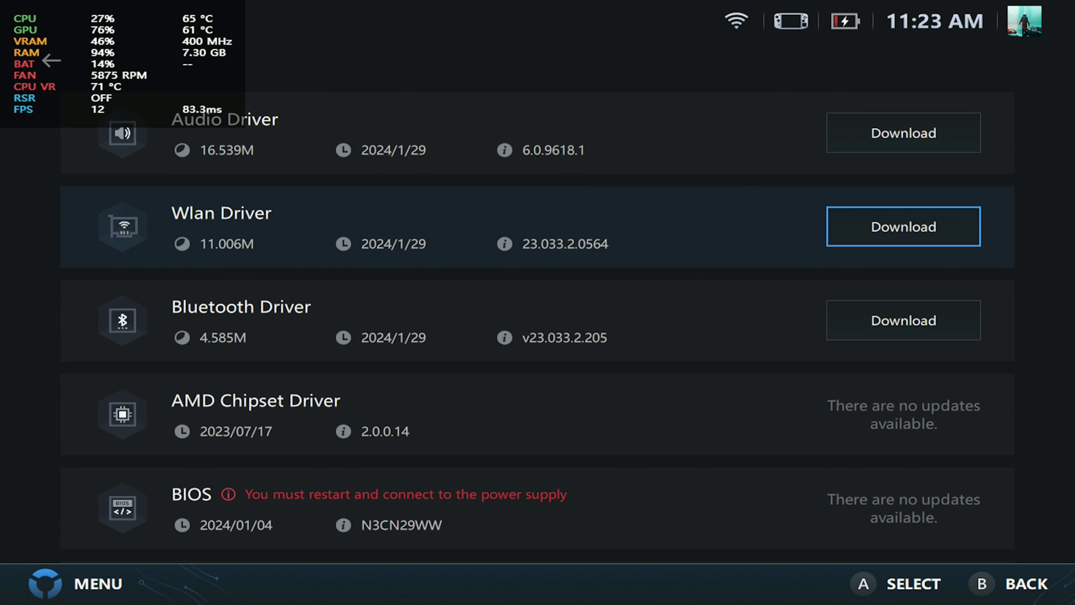
key("Up")
key("Up")
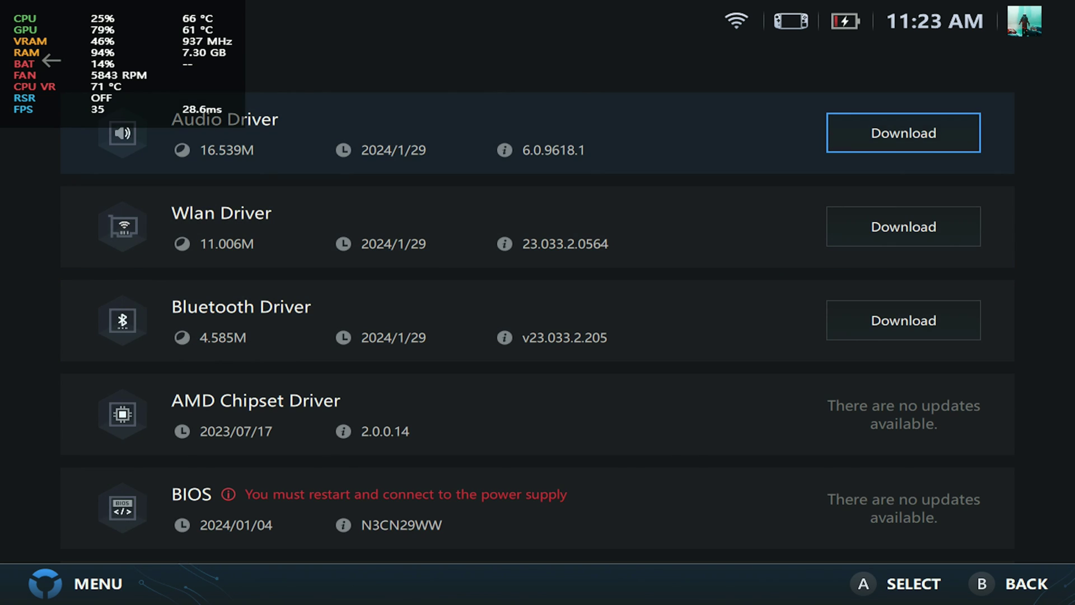
key("Down")
key("Down")
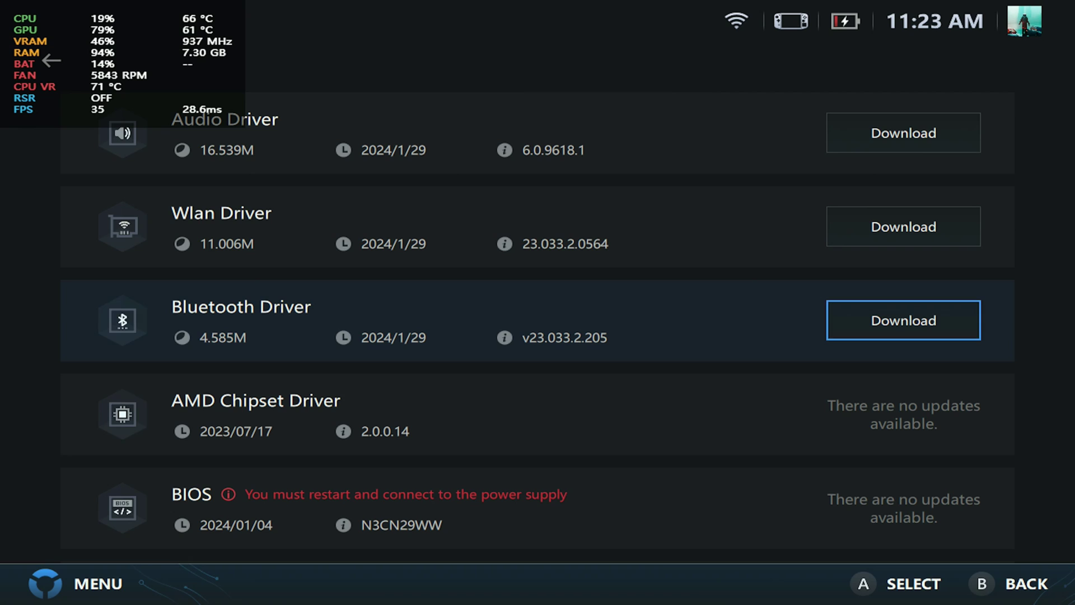
key("Down")
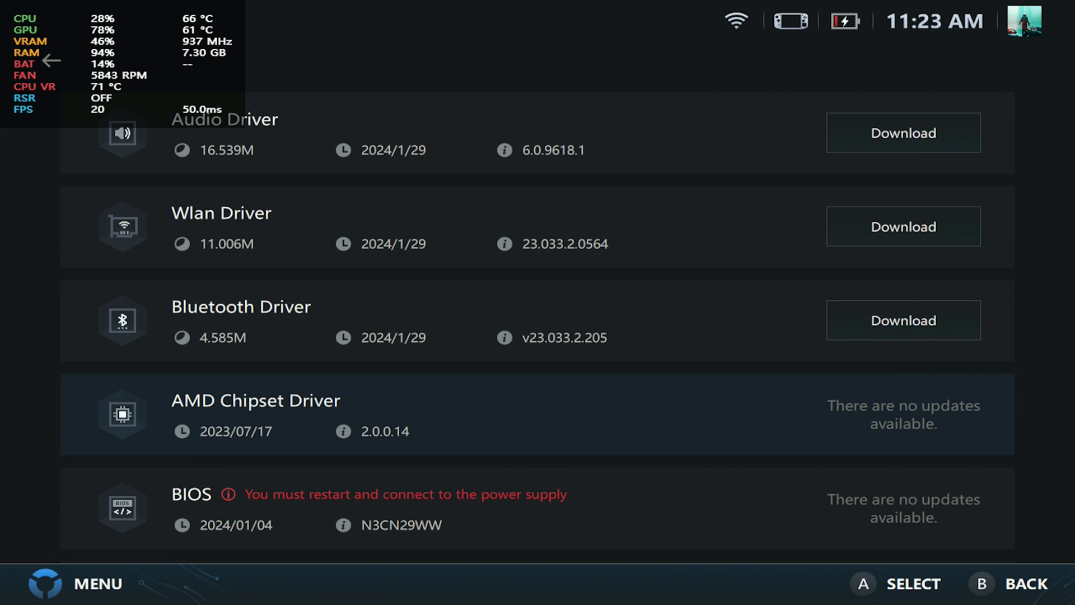
key("Down")
key("Down")
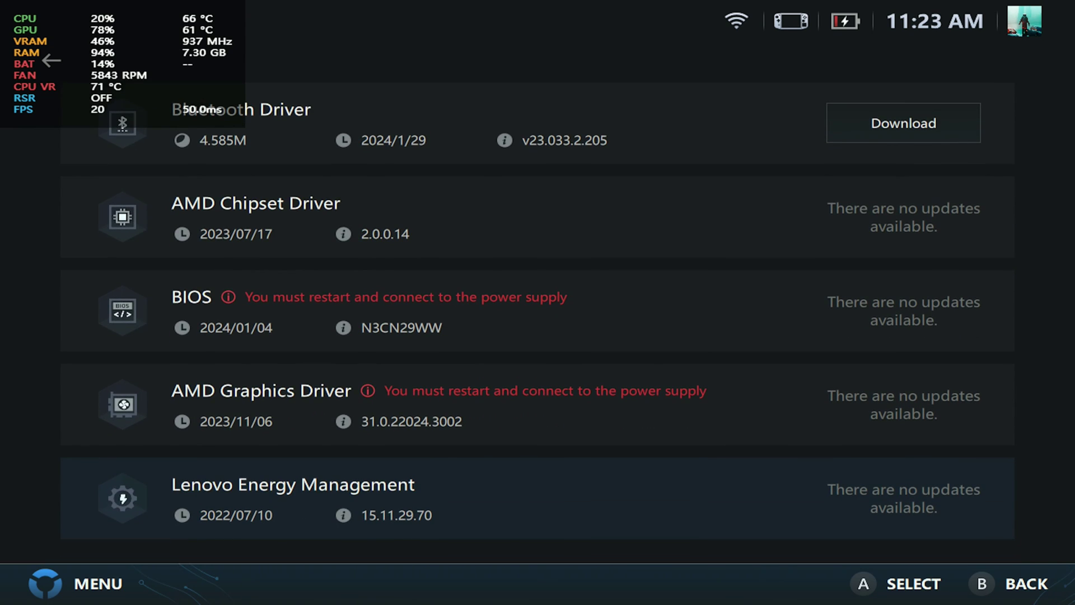
key("Up")
key("Down")
key("Up")
key("Up")
key("Up")
key("Up")
key("Up")
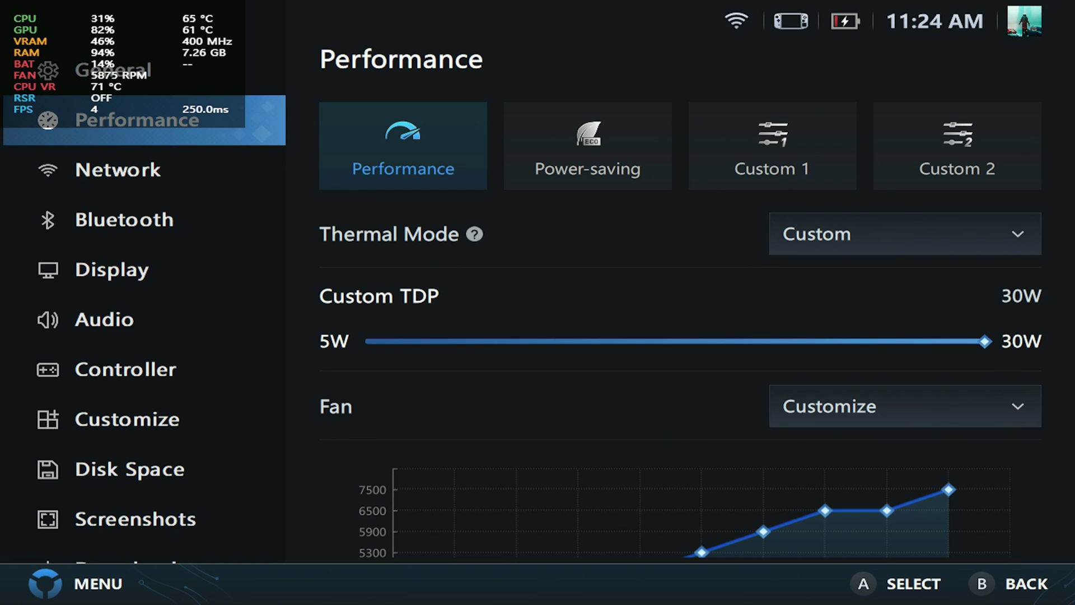
Step: Raise the 45 °C point of the Performance profile's custom fan curve to 3600 rpm
key("Right")
key("Down")
key("Down")
key("Down")
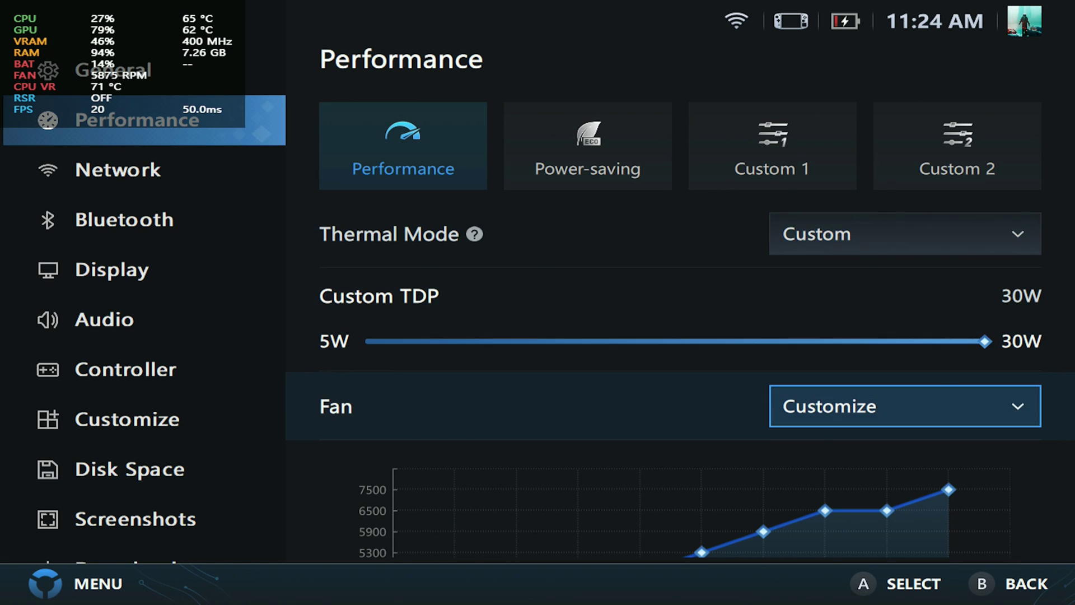
key("Down")
key("Right")
key("Return")
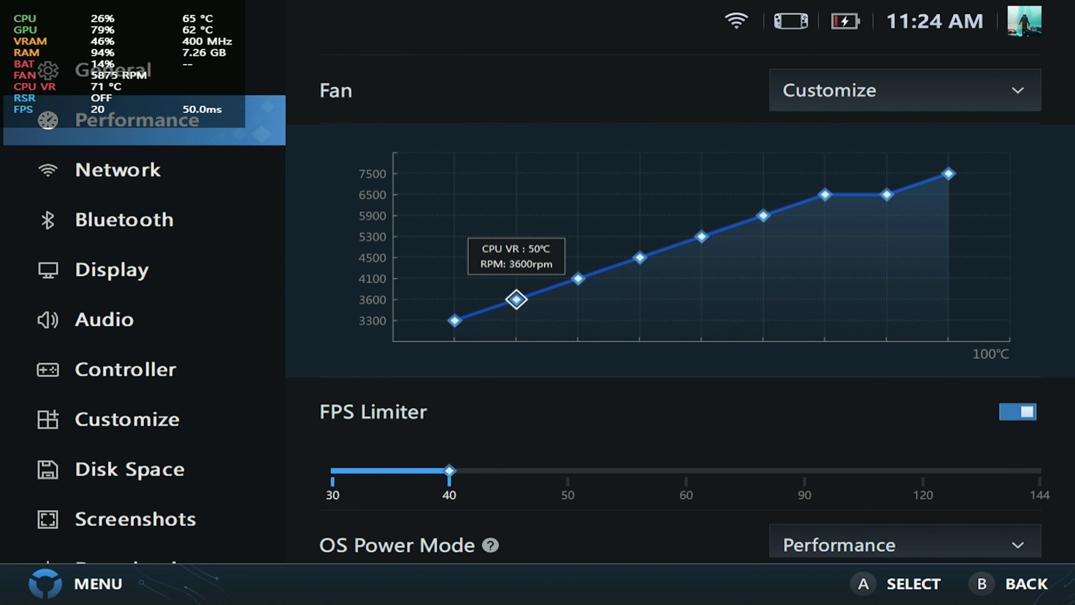
key("Left")
key("Up")
key("Down")
key("Up")
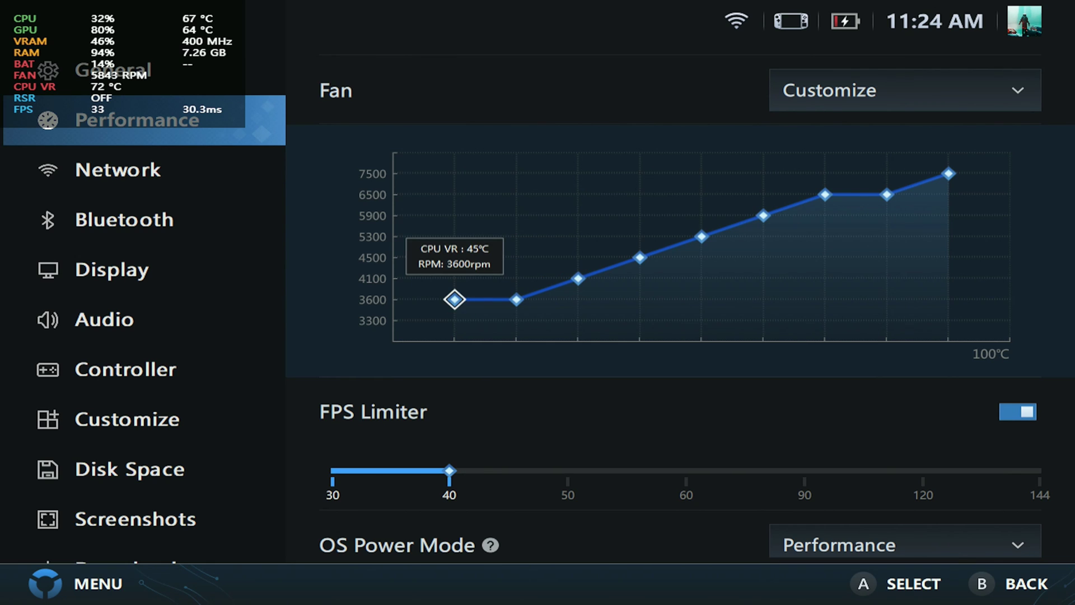
key("Escape")
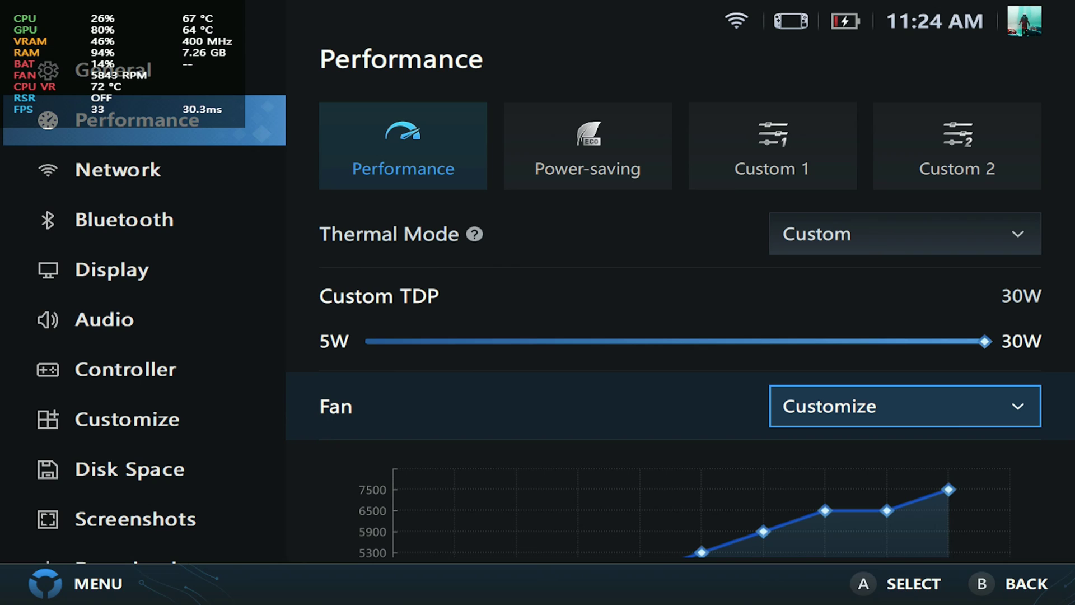
Step: Activate the Custom 1 performance profile and look over its thermal mode and fan settings
key("Up")
key("Up")
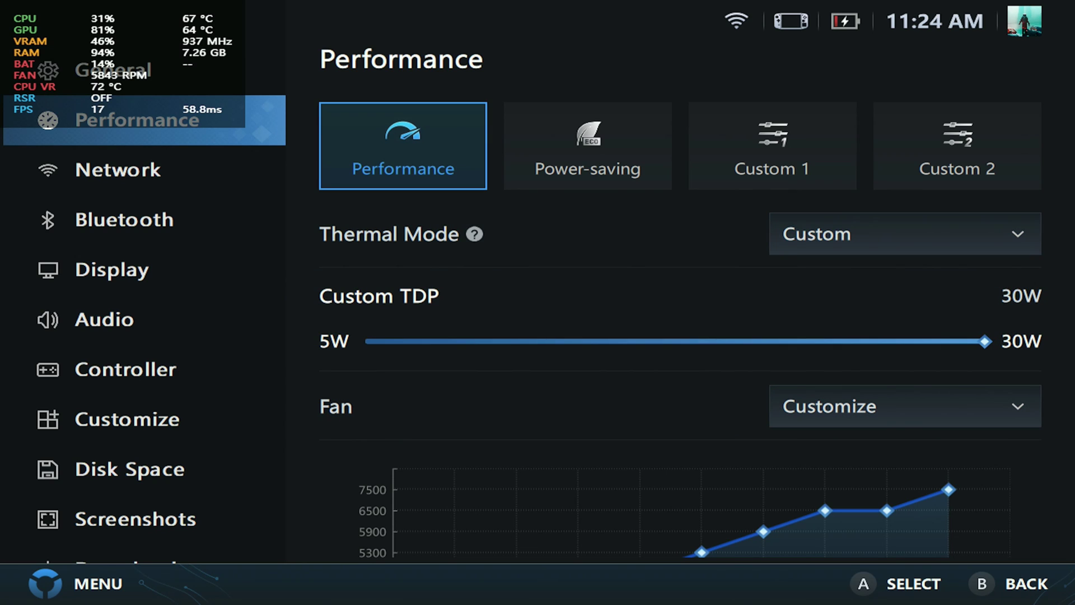
key("Right")
key("Right")
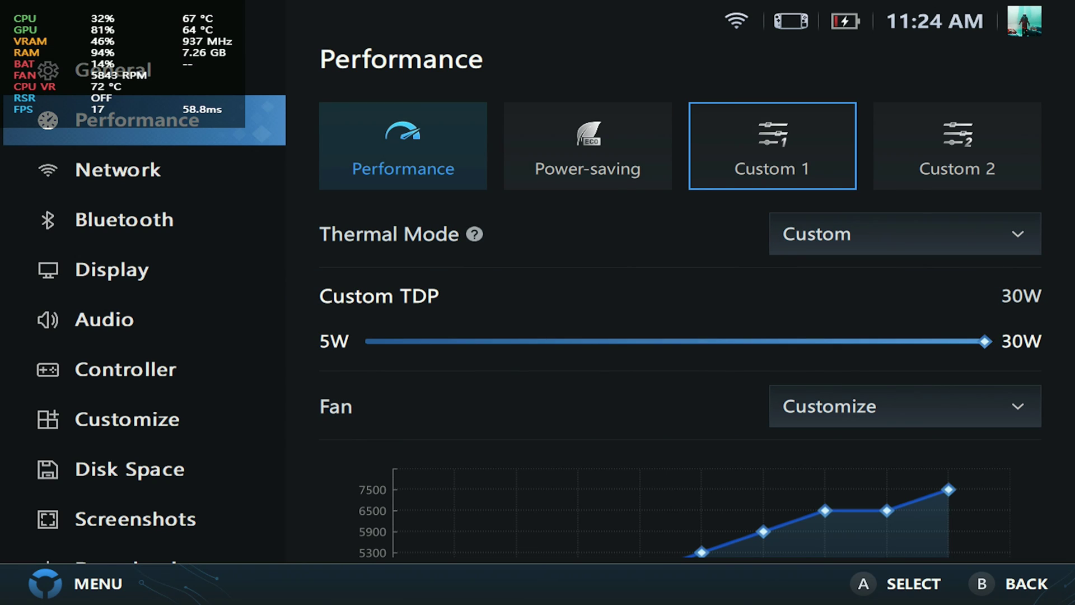
key("Return")
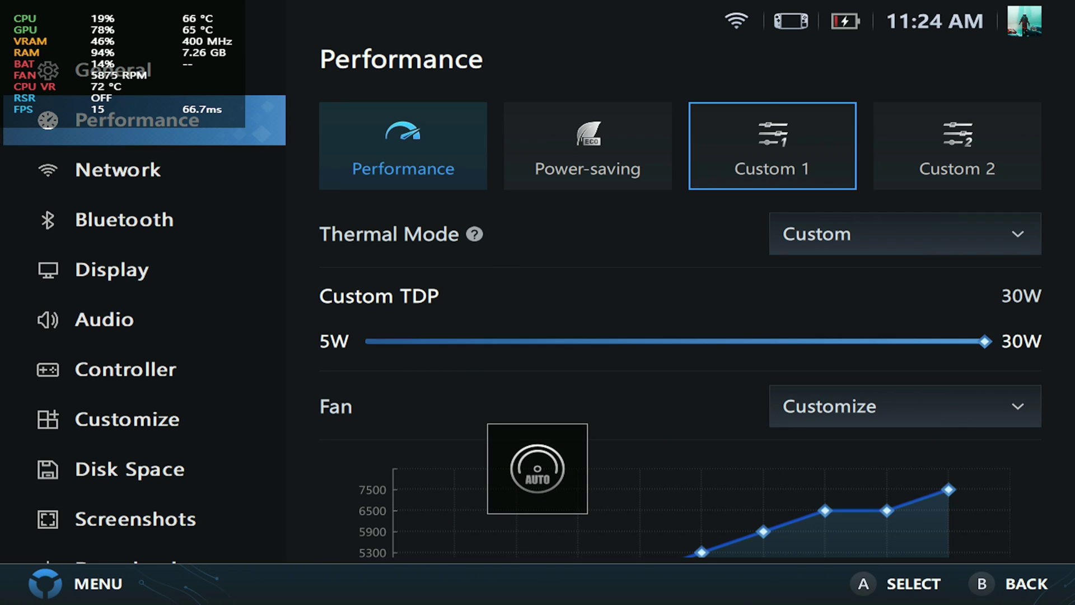
key("Down")
key("Down")
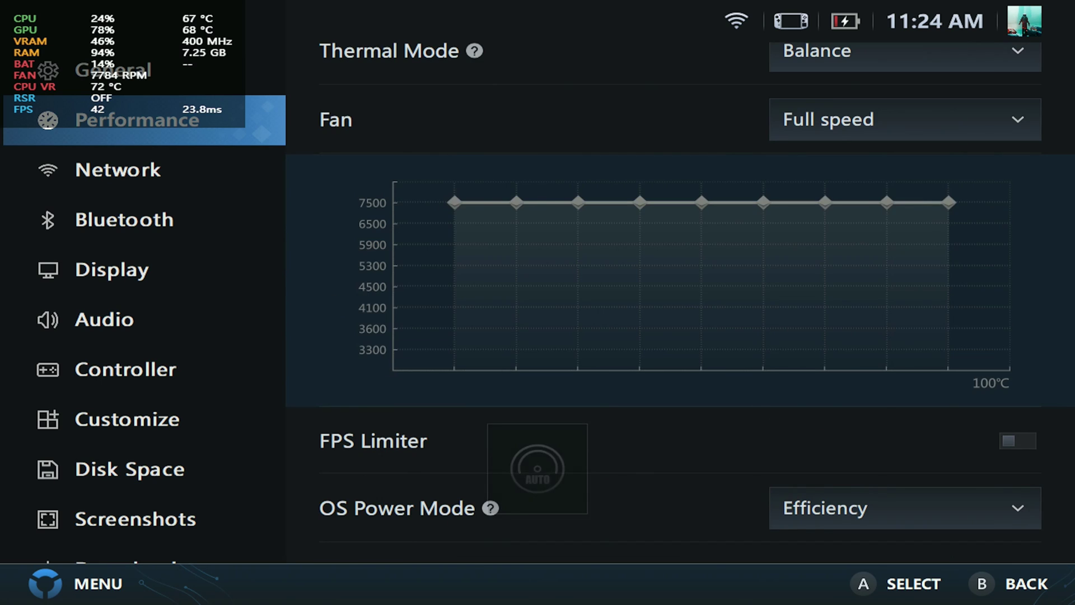
Step: Set the Custom 1 profile's Thermal Mode to Custom
key("Down")
key("Up")
key("Up")
key("Up")
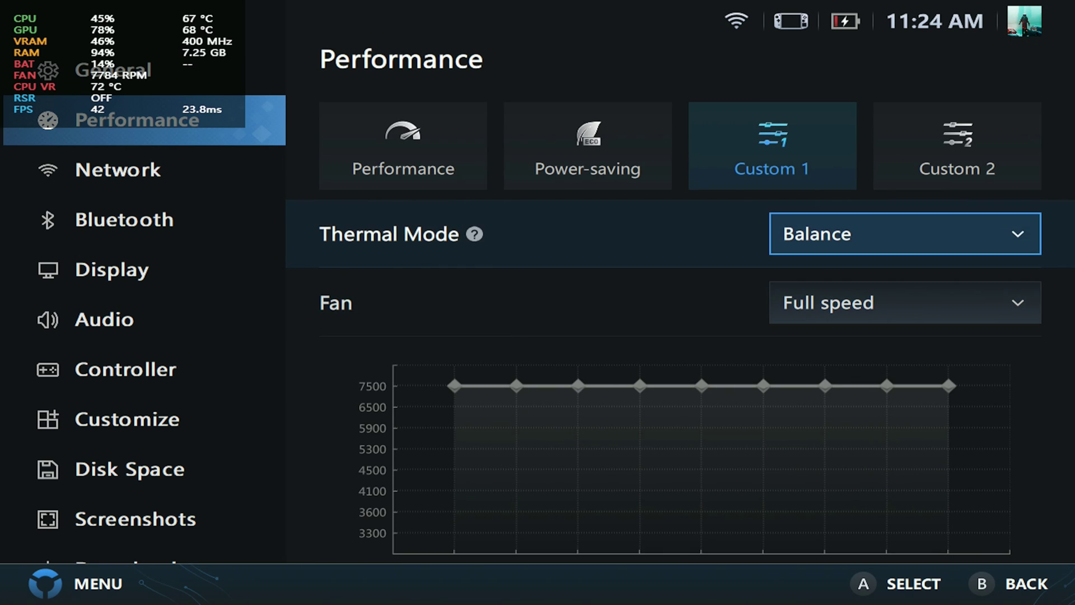
key("Return")
Step: Look over the Custom 1 profile's TDP and fan settings and reactivate the Performance profile
key("Down")
key("Down")
key("Return")
key("Up")
key("Up")
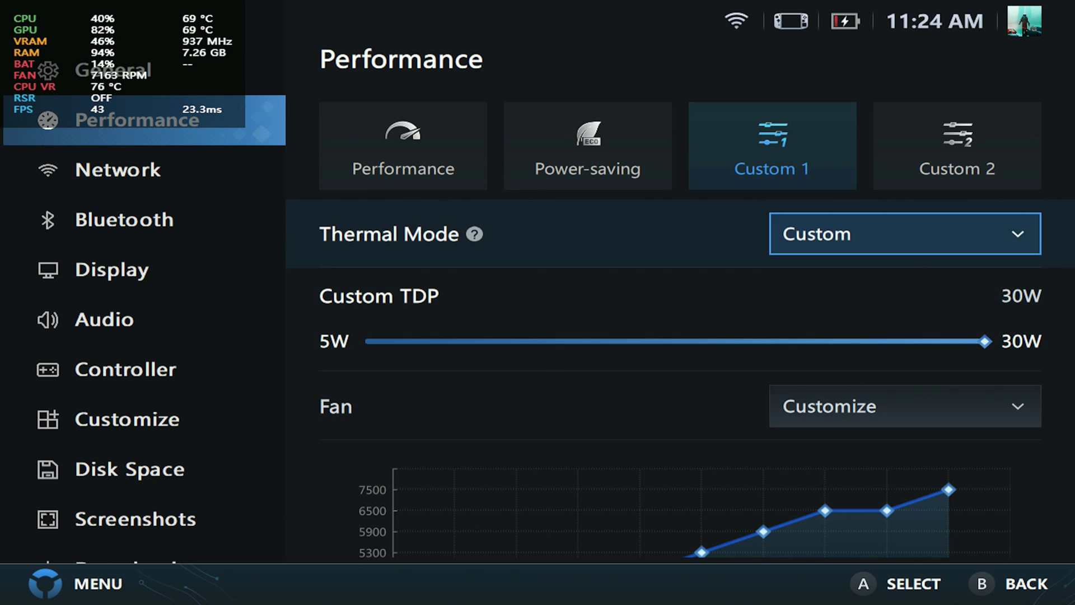
key("Down")
key("Down")
key("Down")
key("Up")
key("Up")
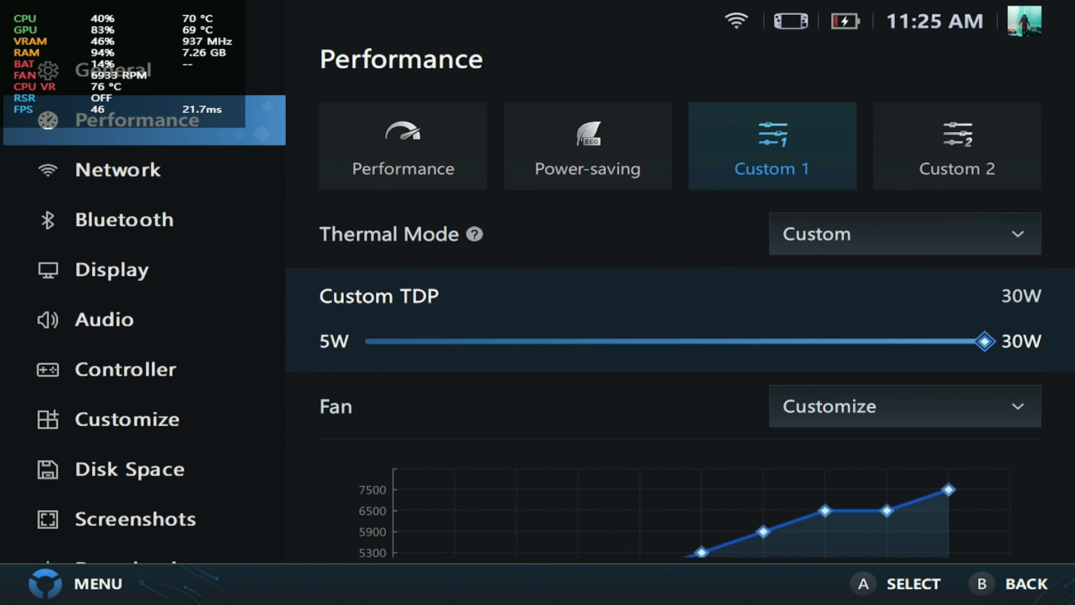
key("Up")
key("Up")
key("Return")
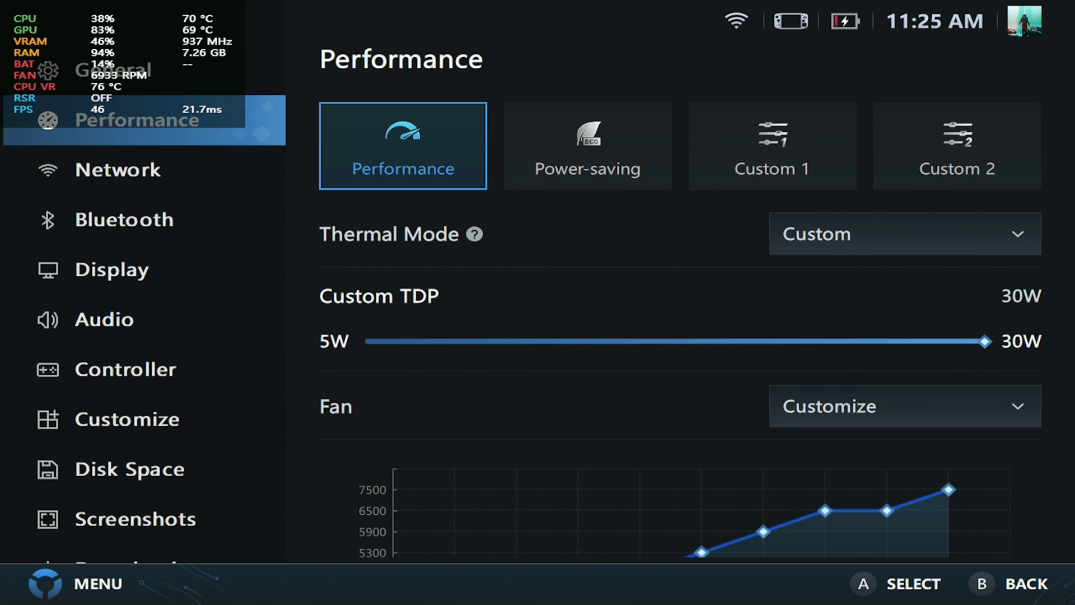
key("Right")
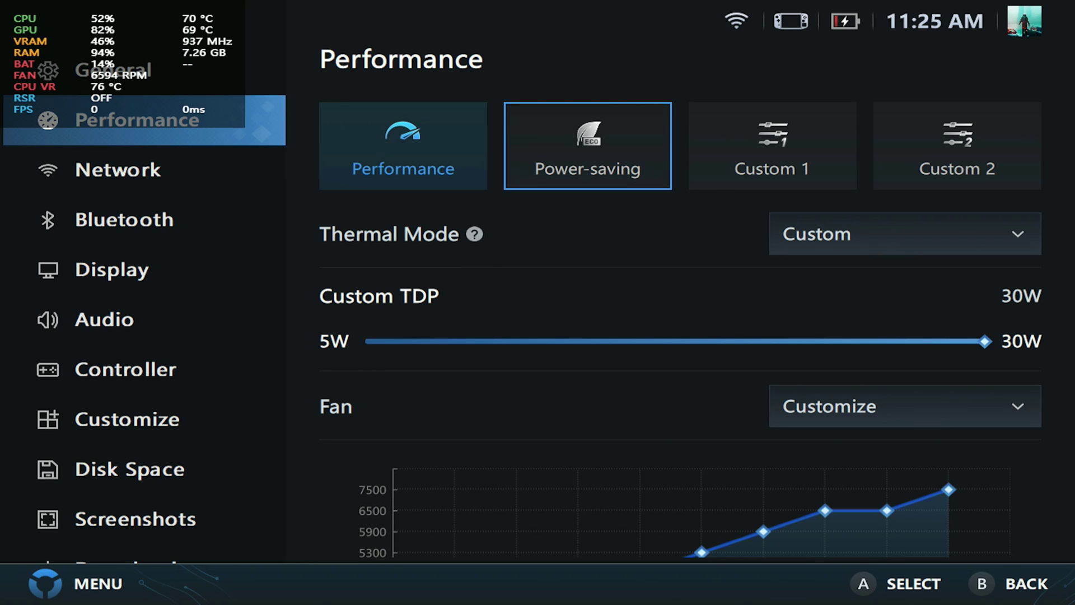
key("Left")
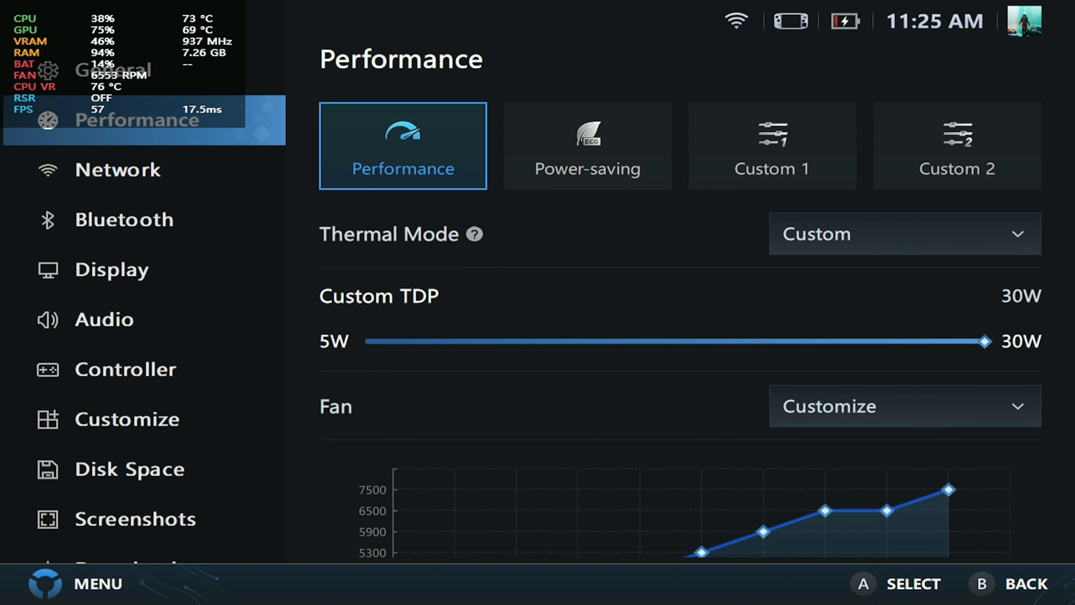
key("Down")
Step: Open the quick settings overlay and examine its Performance page with the TDP and fan controls
key("super+a")
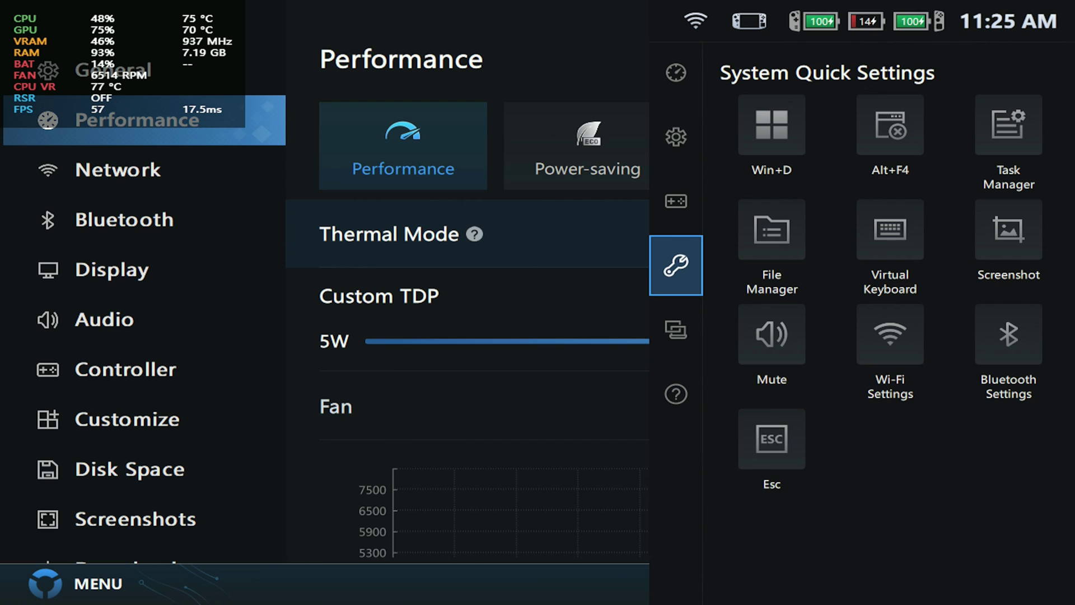
key("Right")
key("Right")
key("Left")
key("Left")
key("Up")
key("Up")
key("Up")
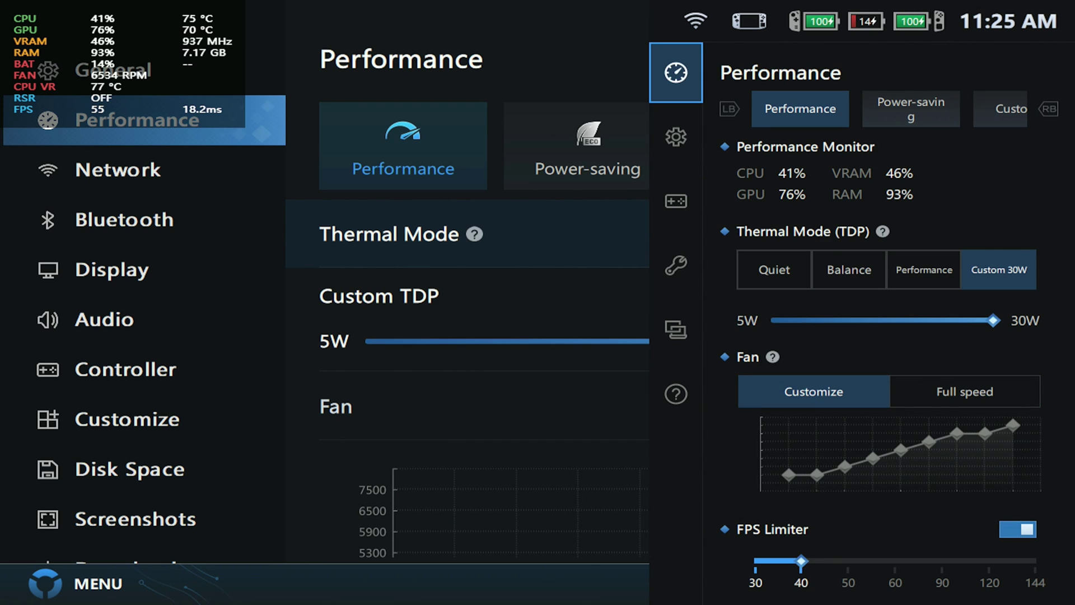
key("Right")
key("Down")
key("Down")
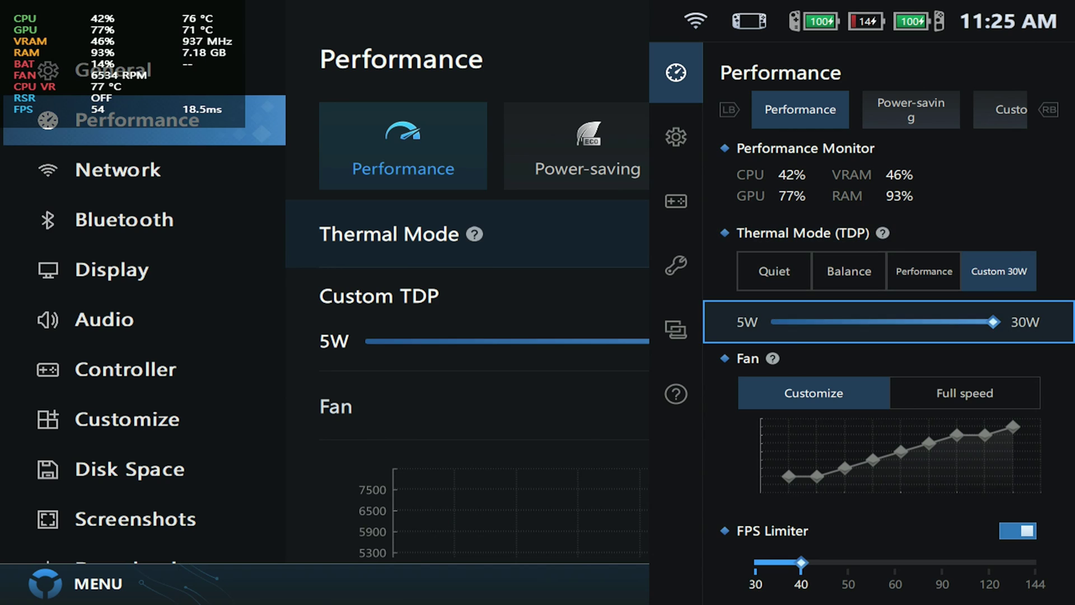
key("Down")
key("Up")
key("Down")
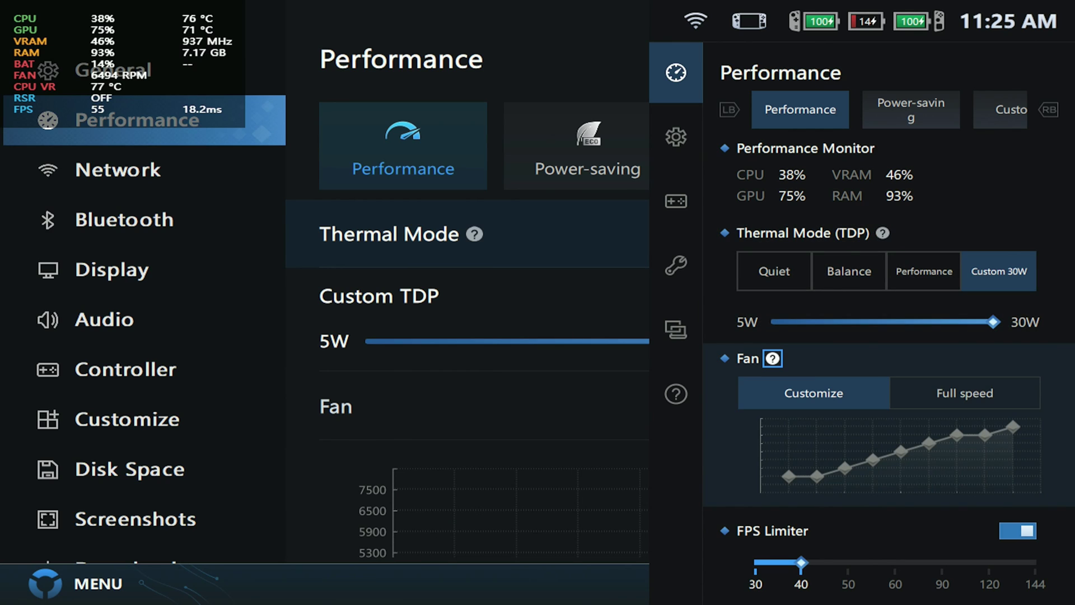
Step: Close the quick settings overlay and switch the Performance profile's FPS Limiter off and back on
key("Left")
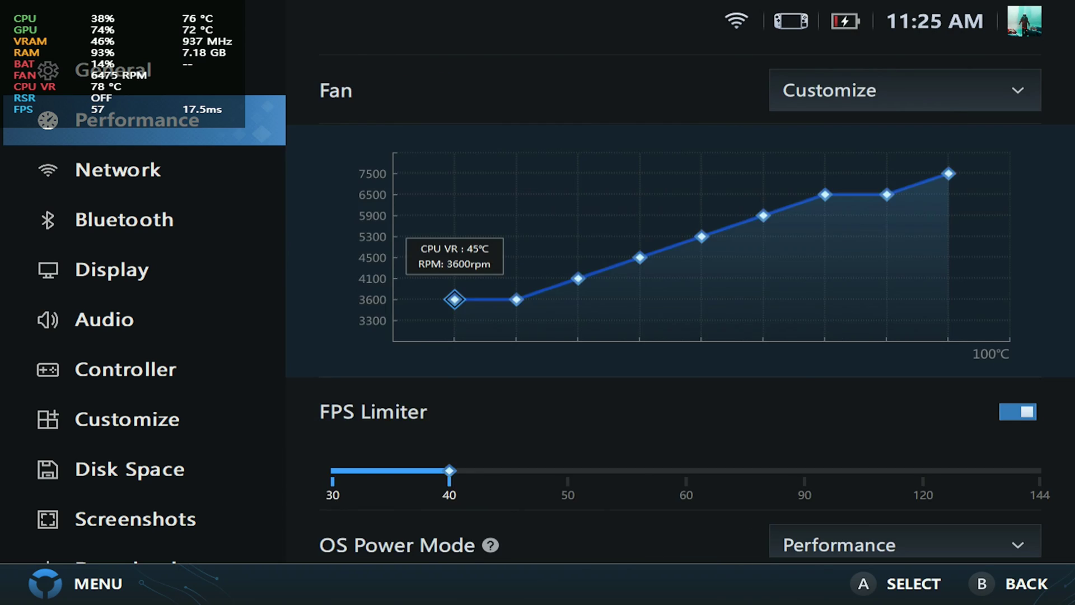
key("Down")
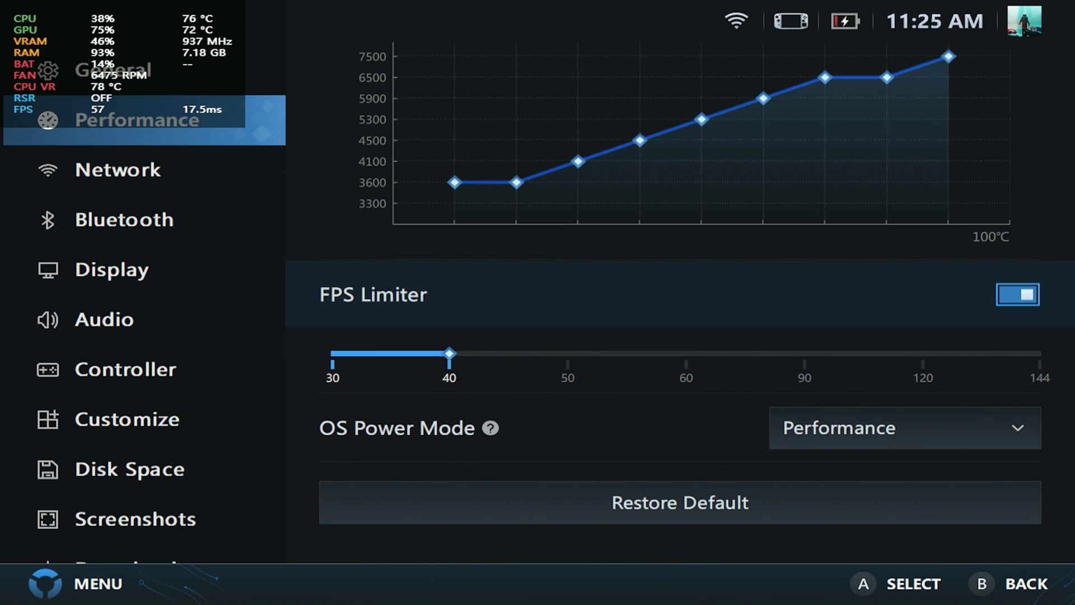
key("Return")
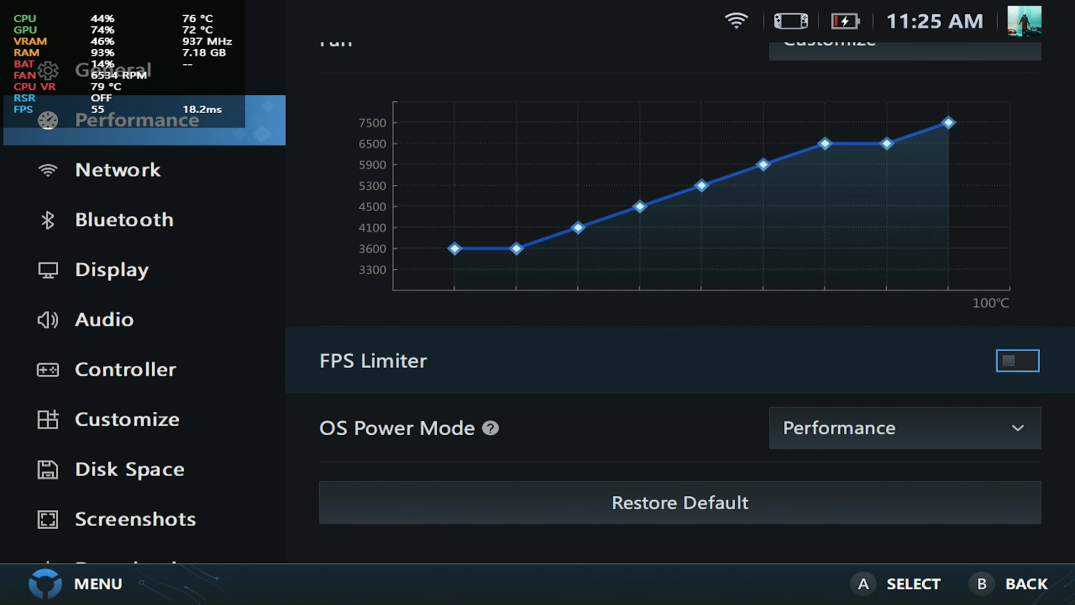
key("Return")
key("Down")
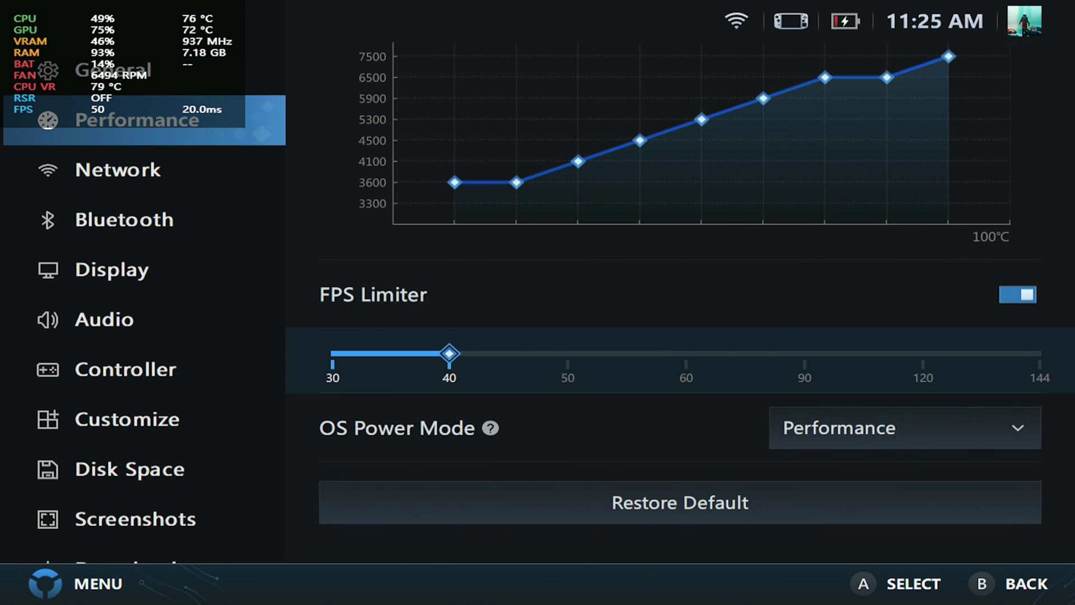
Step: Raise the Performance profile's FPS Limiter to 144
key("Right")
key("Right")
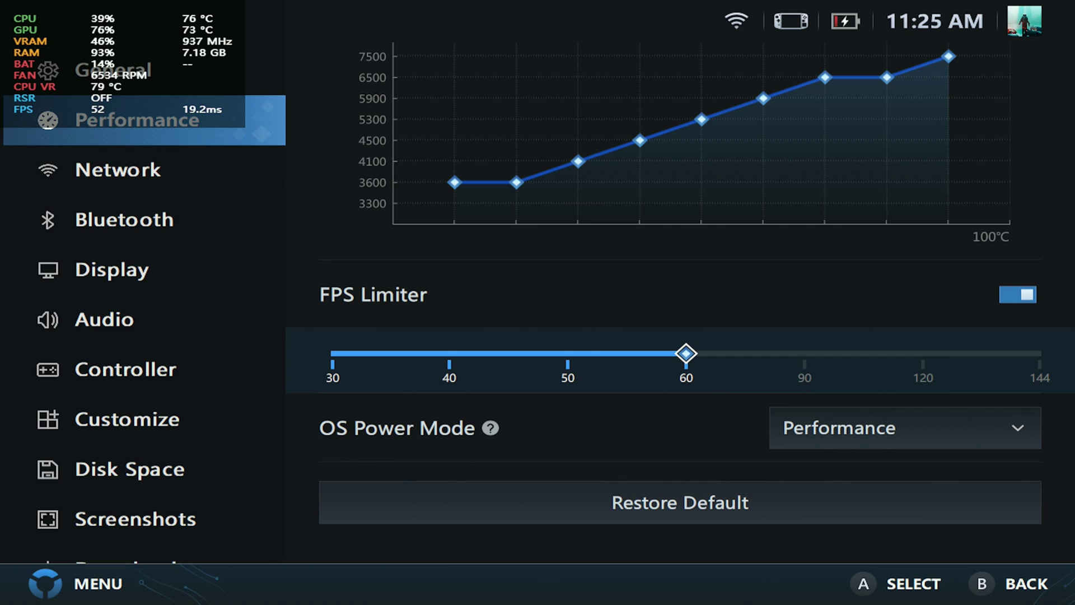
key("Right")
key("Right")
key("Right")
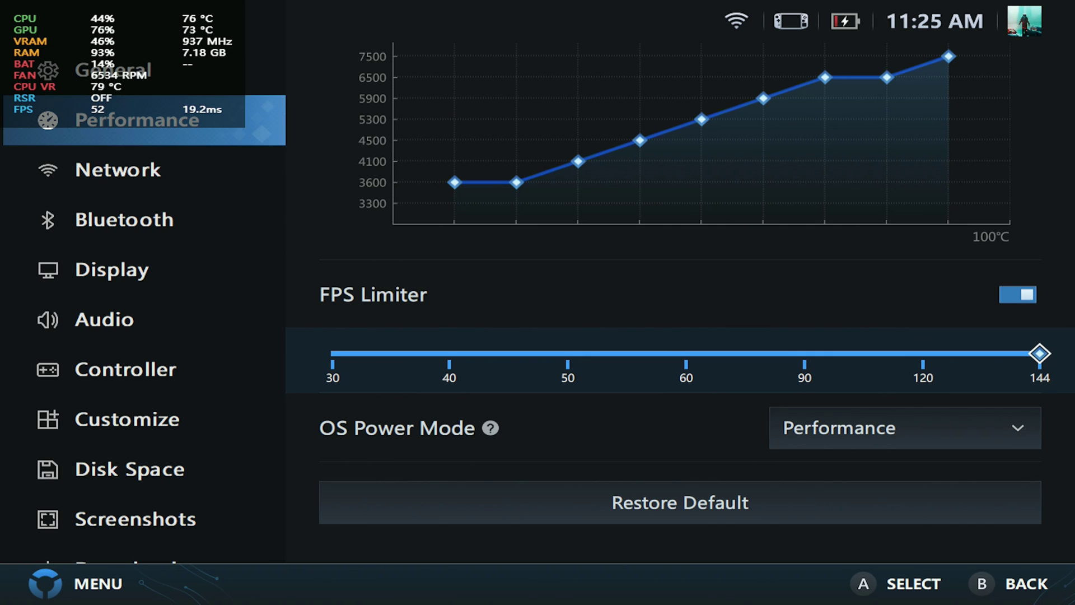
Step: Lower the FPS Limiter to 40 and look over the remaining OS Power Mode and restore options
key("Left")
key("Left")
key("Left")
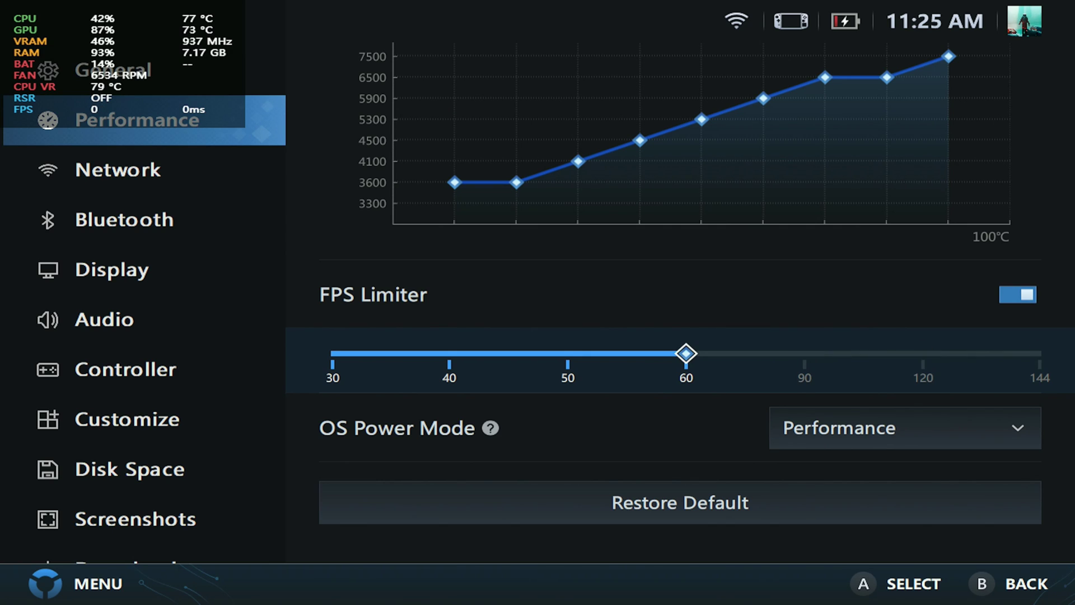
key("Left")
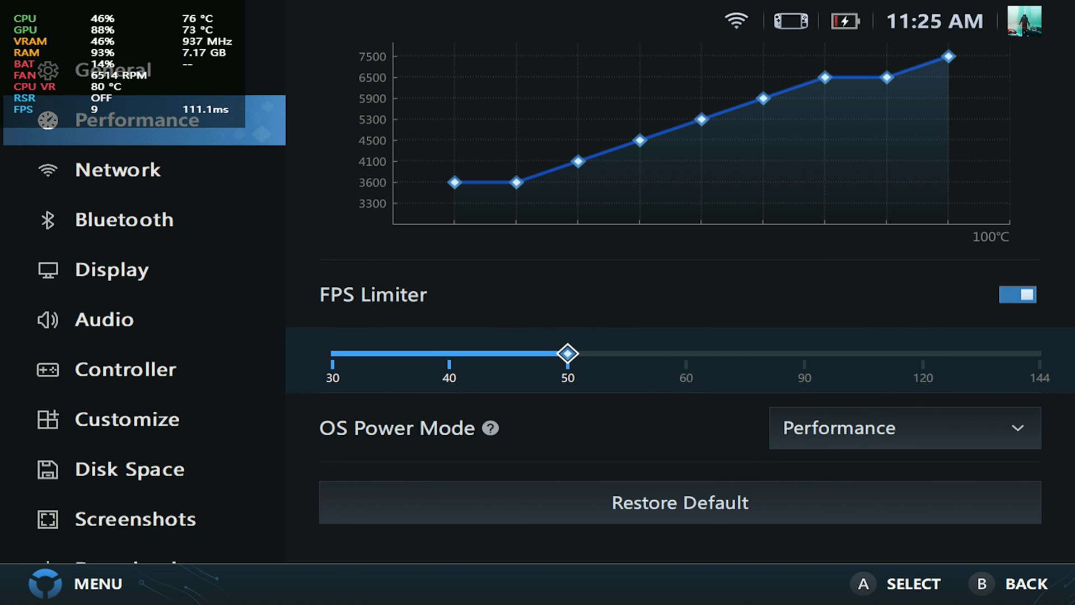
key("Left")
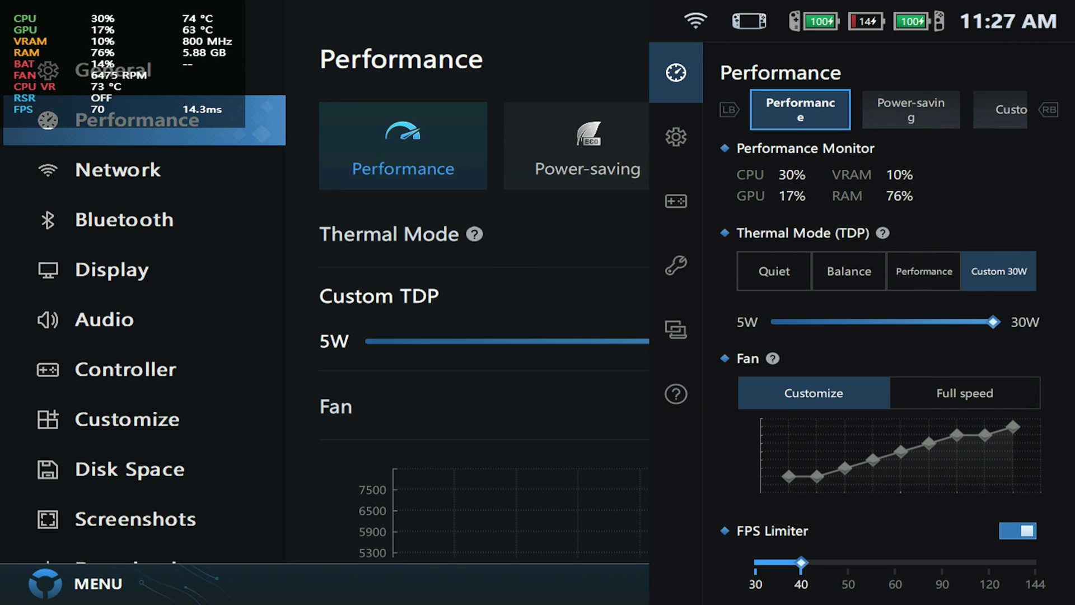
key("Down")
Step: In the quick settings overlay, switch the FPS Limiter off and on and step its value between 40 and 50
key("Down")
key("Down")
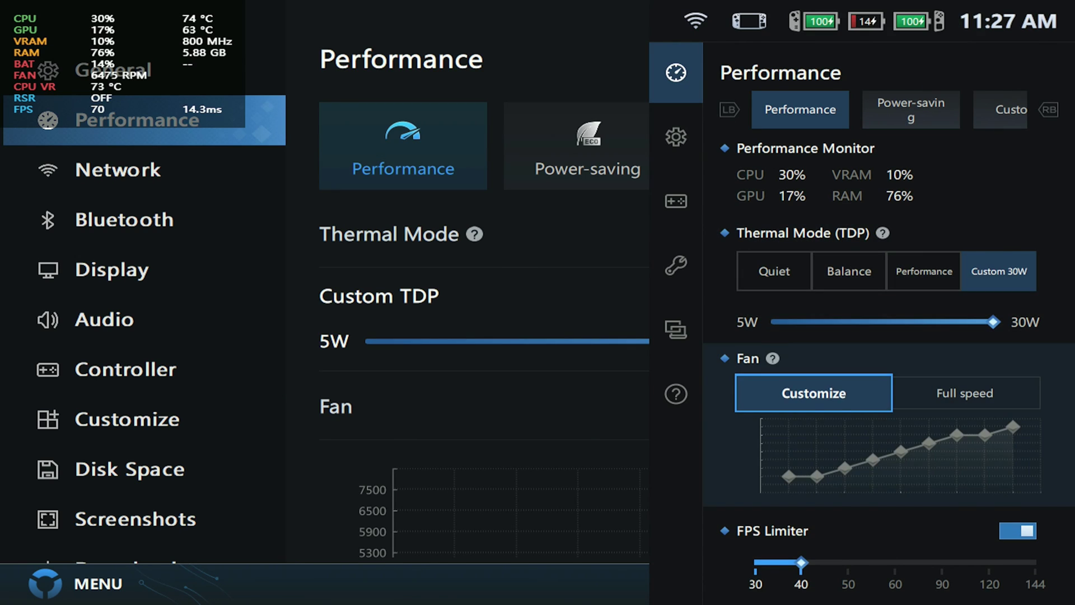
key("Down")
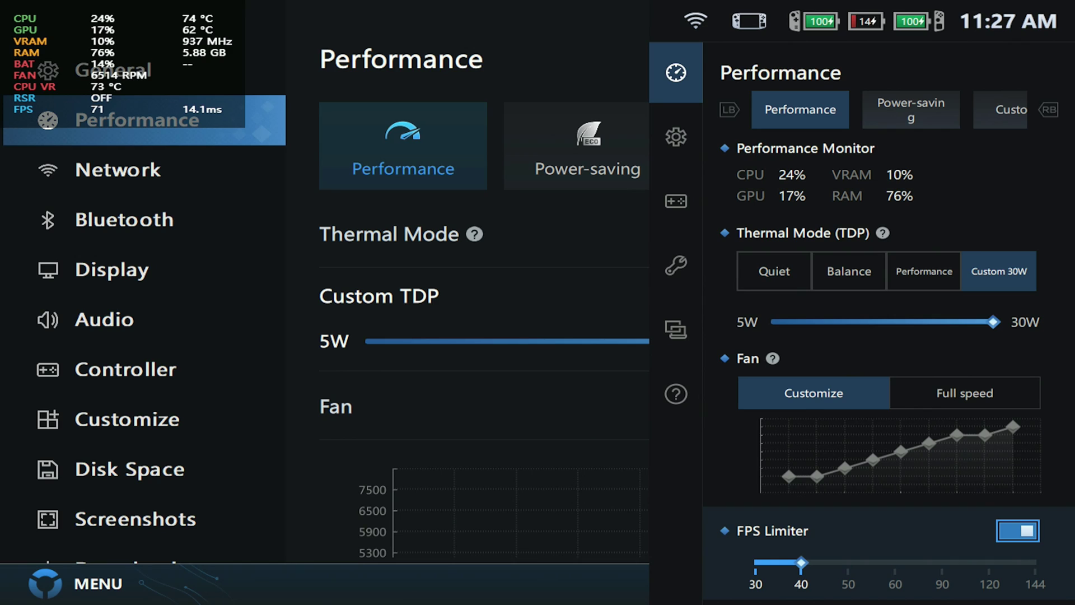
key("Return")
key("Return")
key("Down")
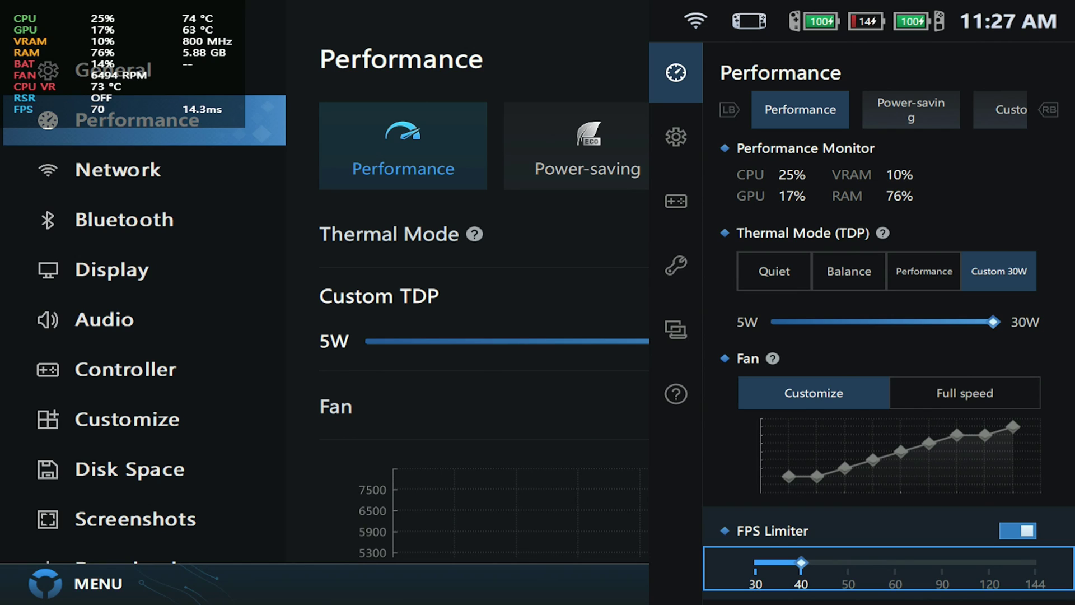
key("Right")
key("Left")
key("Right")
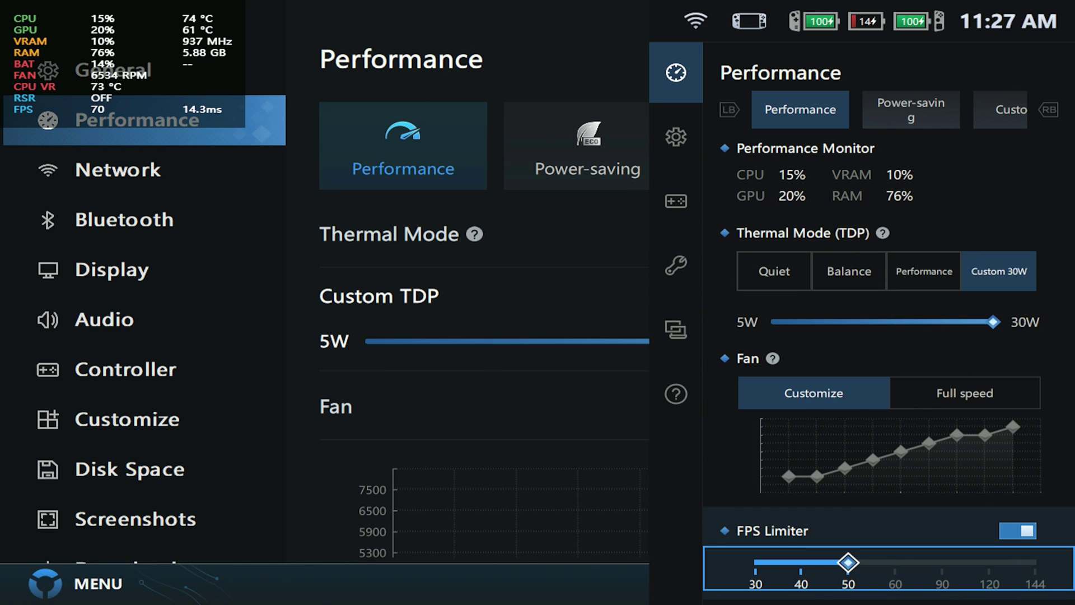
key("Left")
Step: Examine the Controller settings page, from vibration and button mapping through the touchpad and controller hibernation options
key("Right")
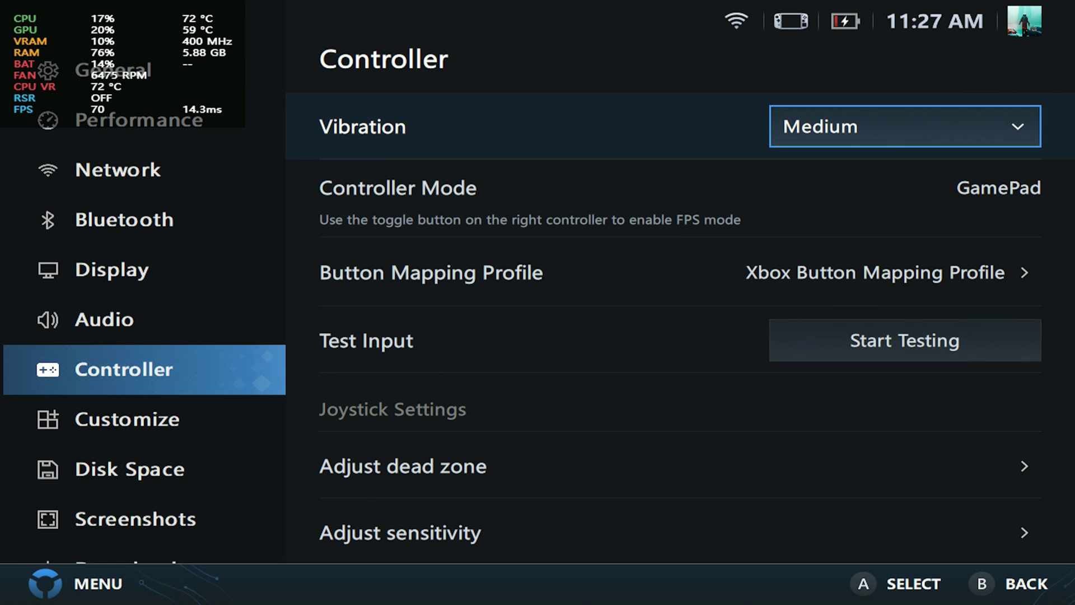
key("Down")
key("Down")
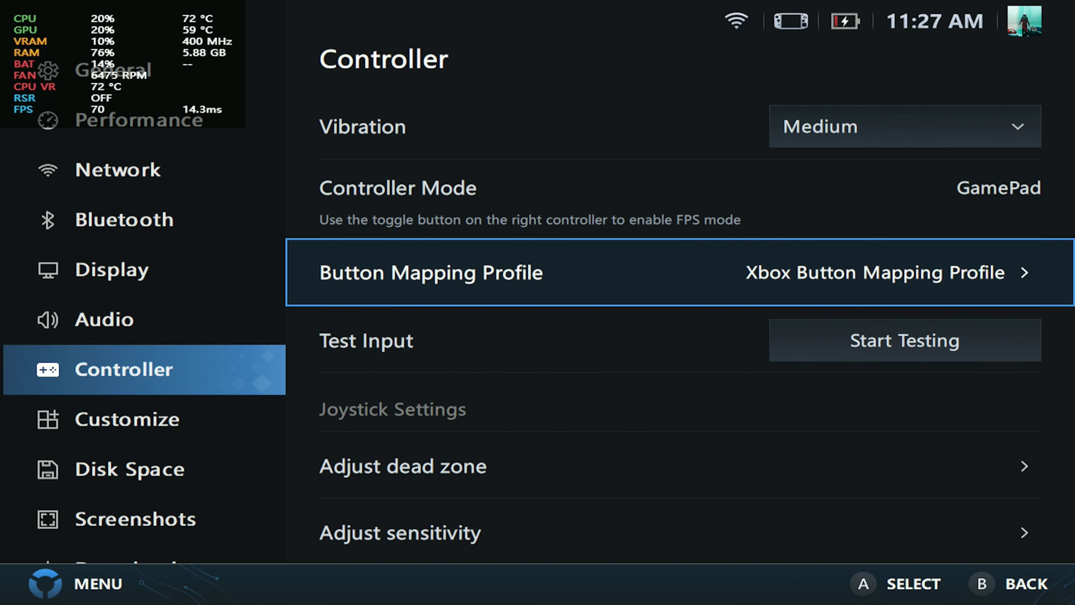
key("Up")
key("Down")
key("Down")
key("Down")
key("Down")
key("Down")
key("Down")
key("Down")
key("Down")
key("Down")
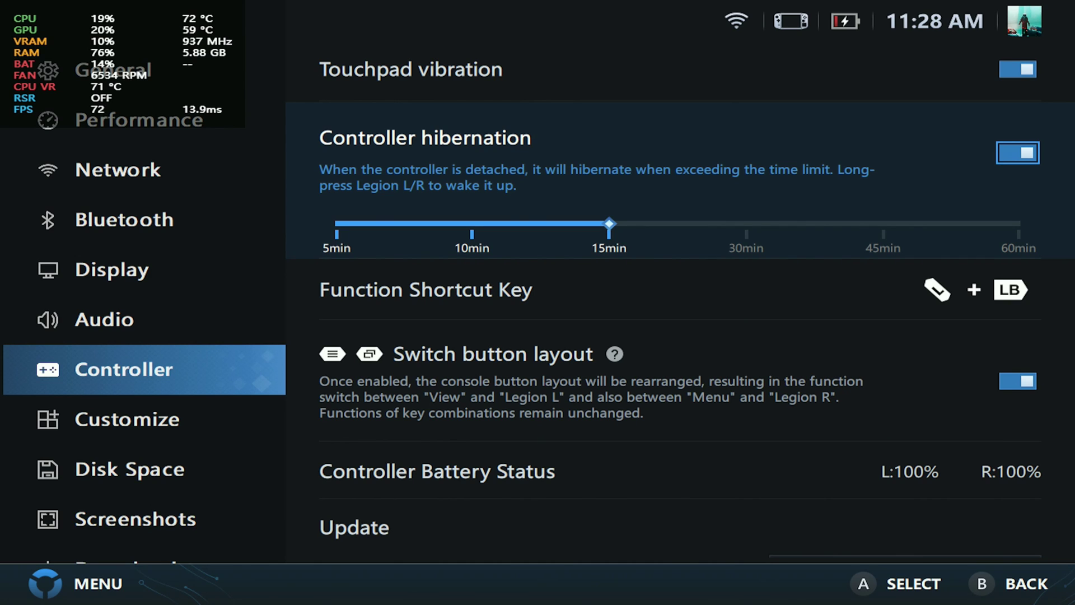
key("Up")
key("Up")
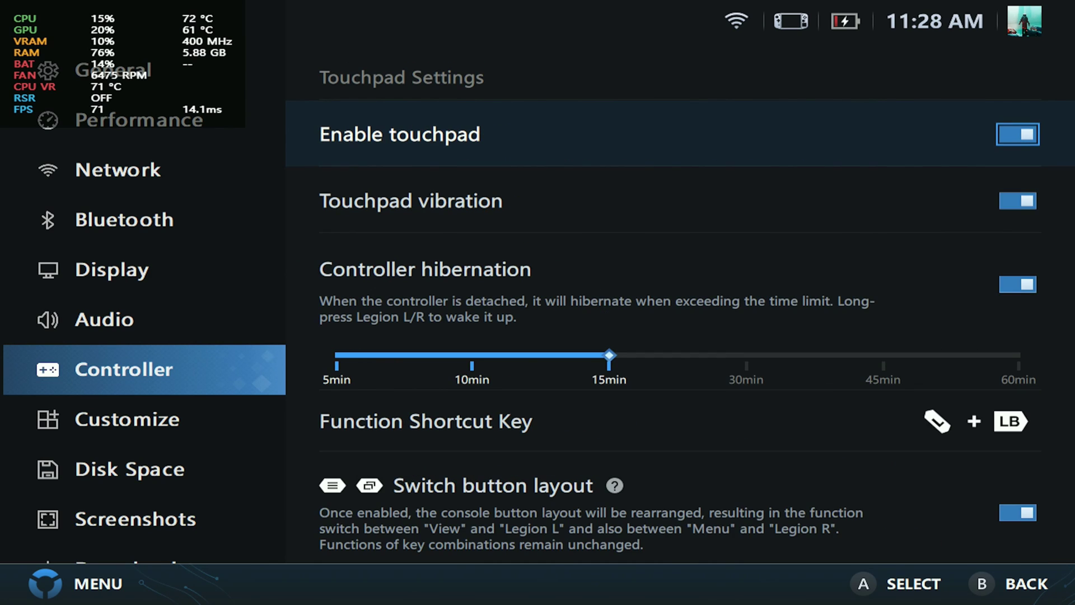
Step: Look over the Controller page of the quick settings overlay, from console key mapping to controller hibernation
key("super")
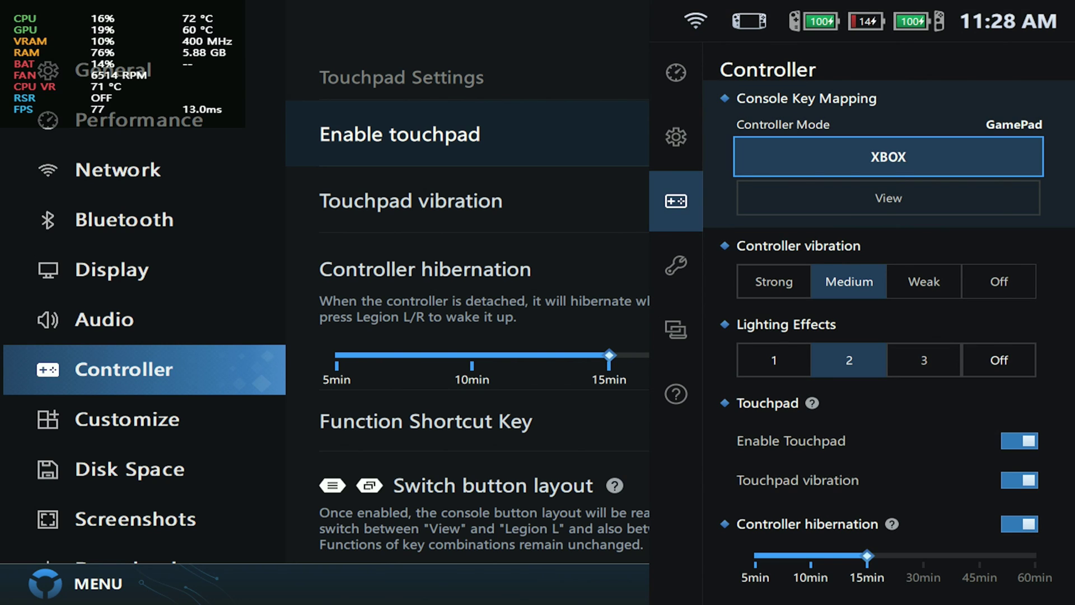
key("Down")
key("Down")
key("Down")
key("Down")
key("Down")
key("Down")
key("Down")
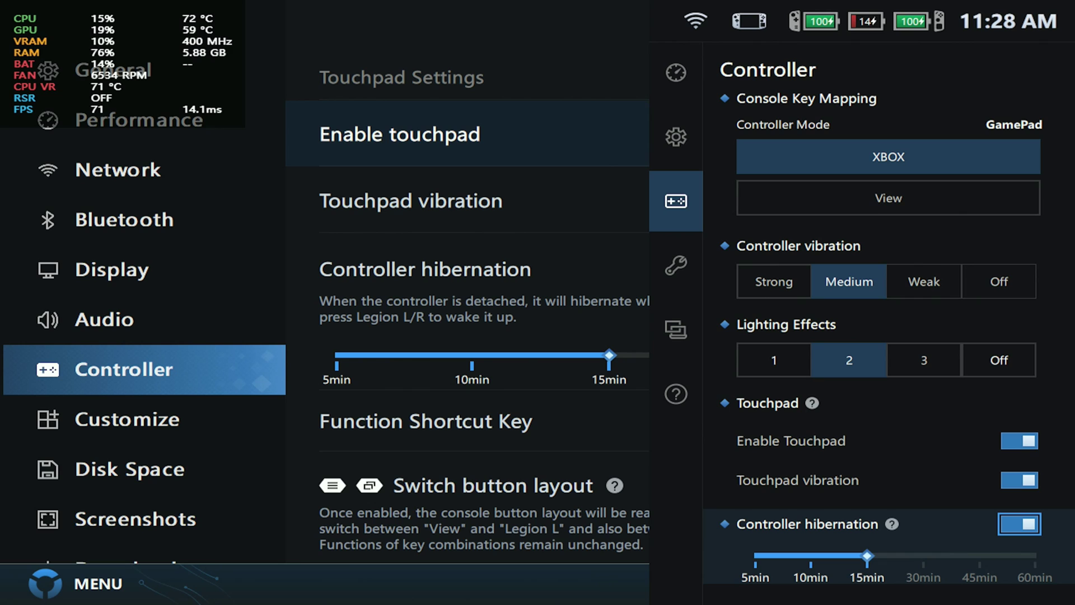
key("Up")
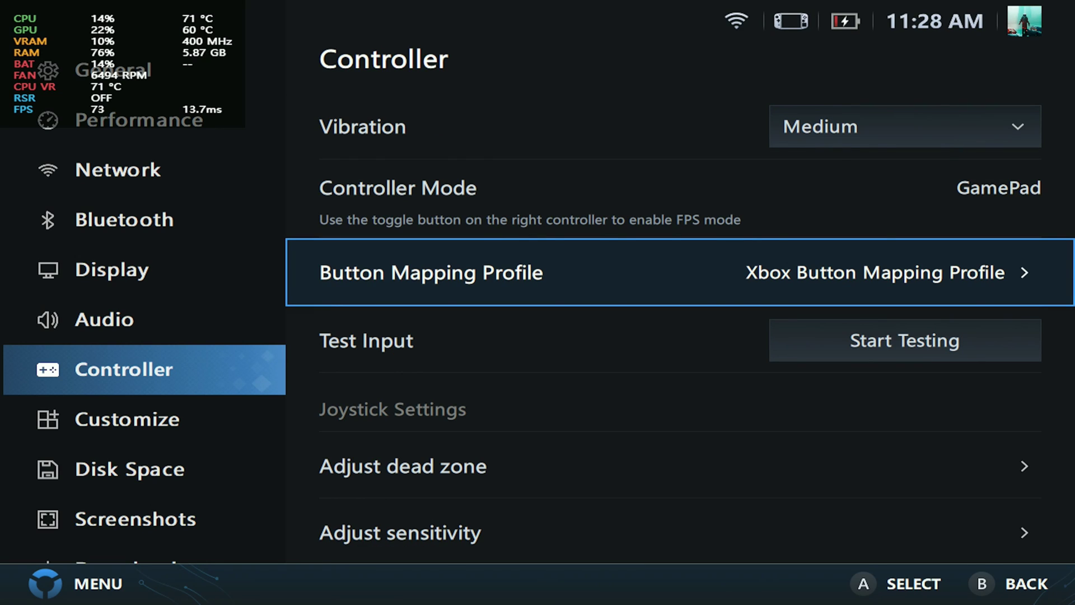
Step: Open the Button Mapping Profile and look over the Gyro Behavior, Y1 and Y2 button assignments
key("Return")
key("Down")
key("Down")
key("Down")
key("Down")
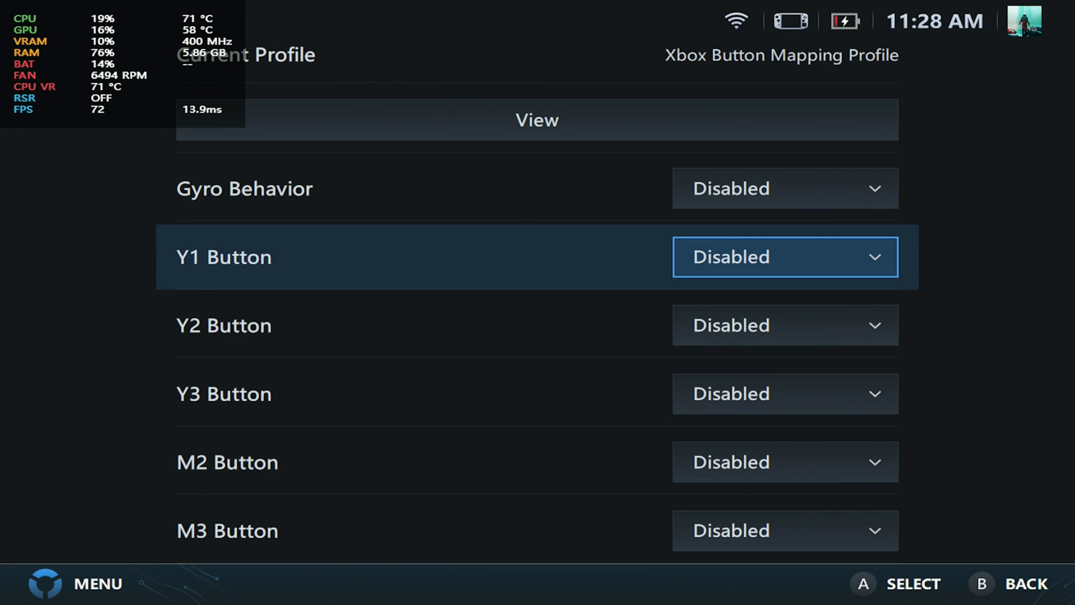
key("Up")
key("Down")
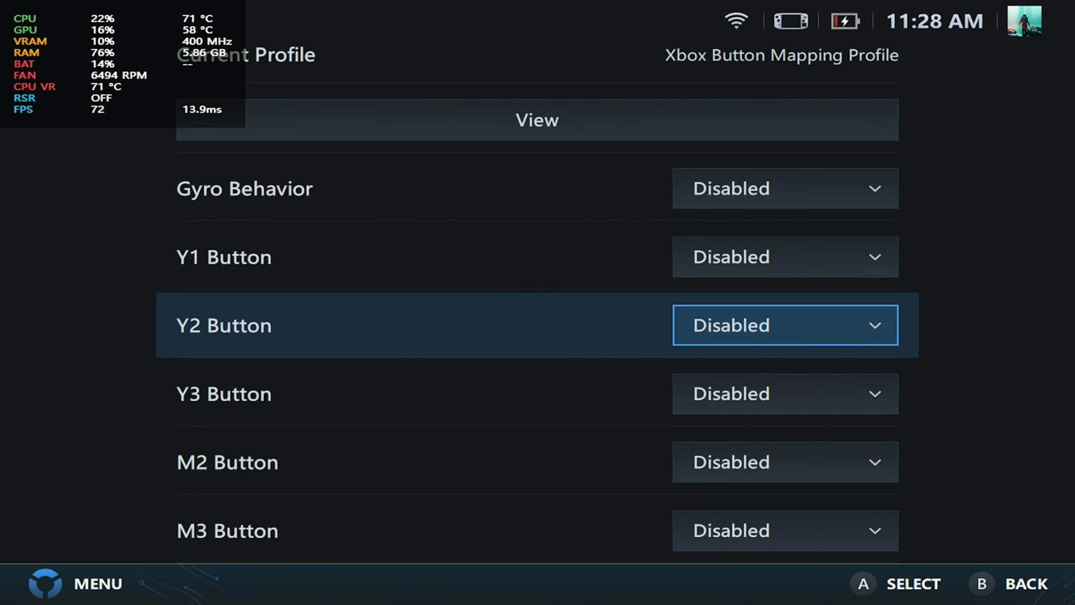
key("Up")
key("Return")
key("Escape")
Step: Look through the Y3, M2 and M3 button assignments and return to the Controller page
key("Down")
key("Down")
key("Down")
key("Down")
key("Up")
key("Up")
key("Up")
key("Up")
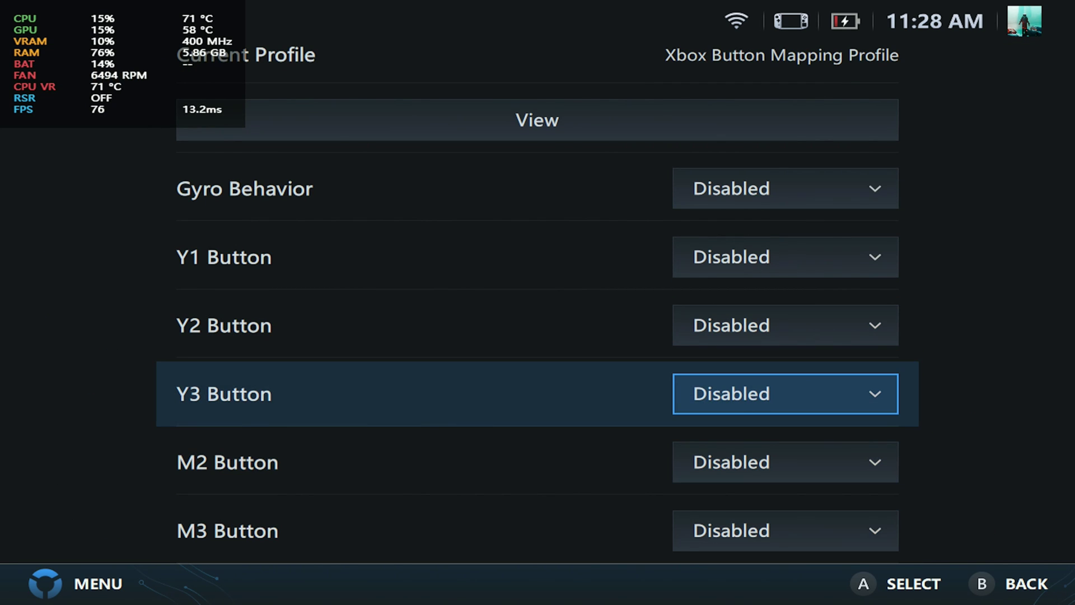
key("Down")
key("Down")
key("Up")
key("Down")
key("Down")
key("Down")
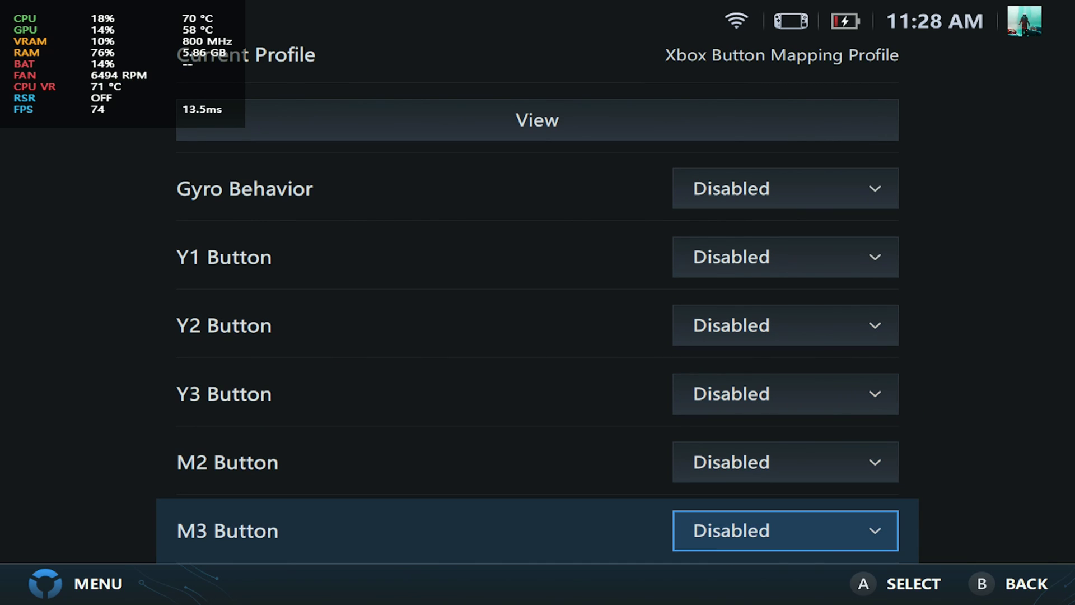
key("Up")
key("Escape")
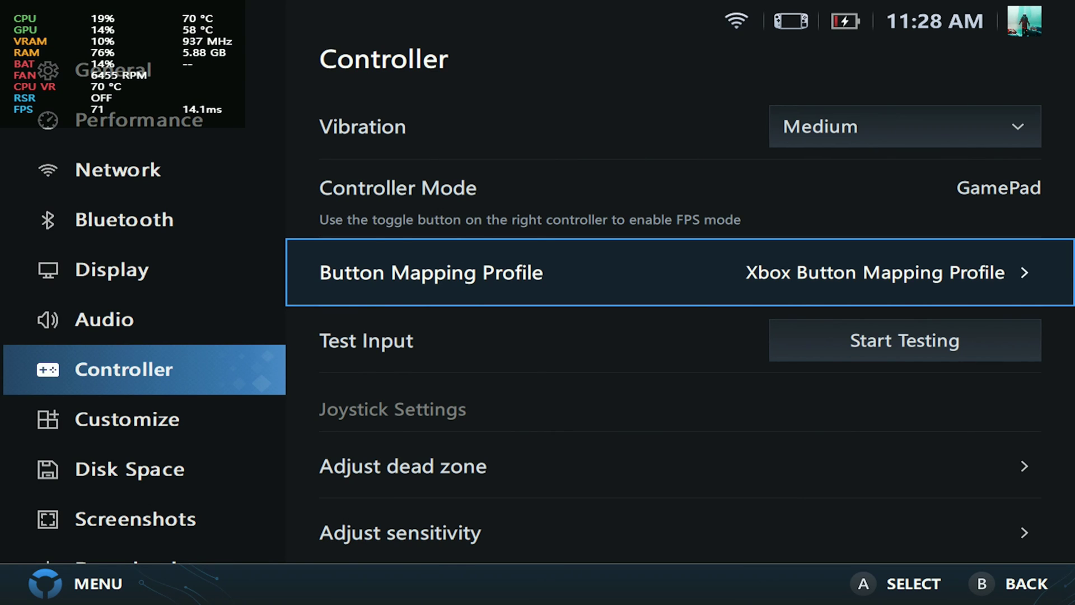
Step: View the joystick dead zone adjustment and the joystick sensitivity curves for both sticks
key("Down")
key("Down")
key("Return")
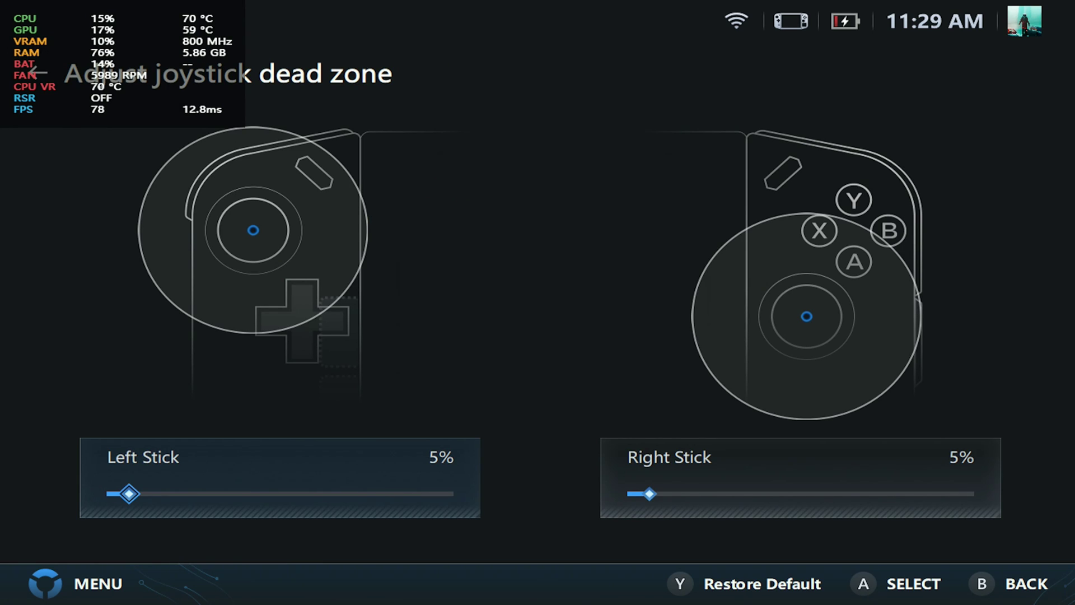
key("Escape")
key("Down")
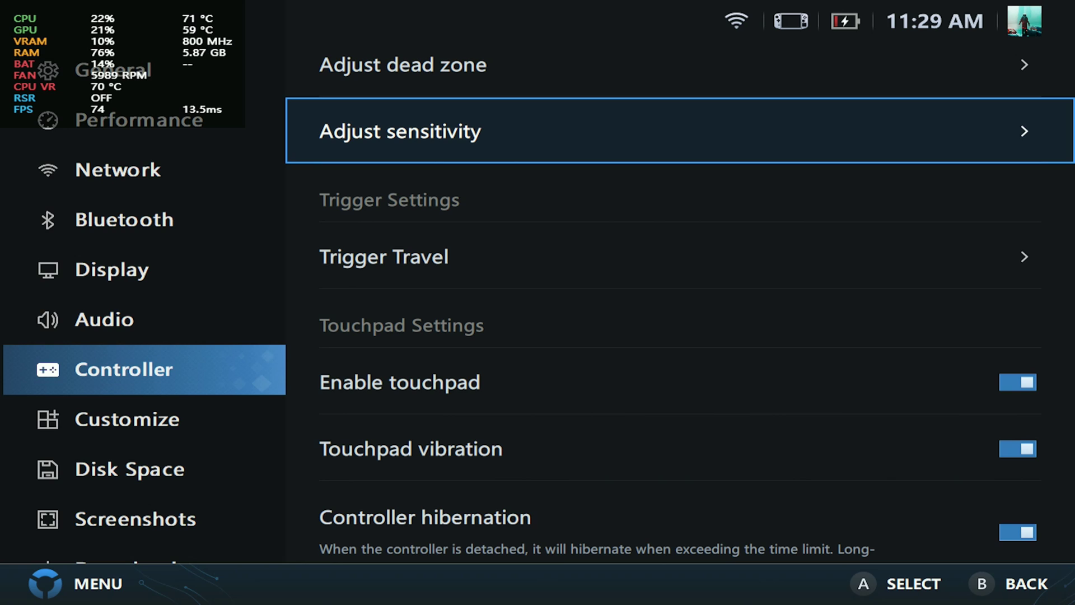
key("Return")
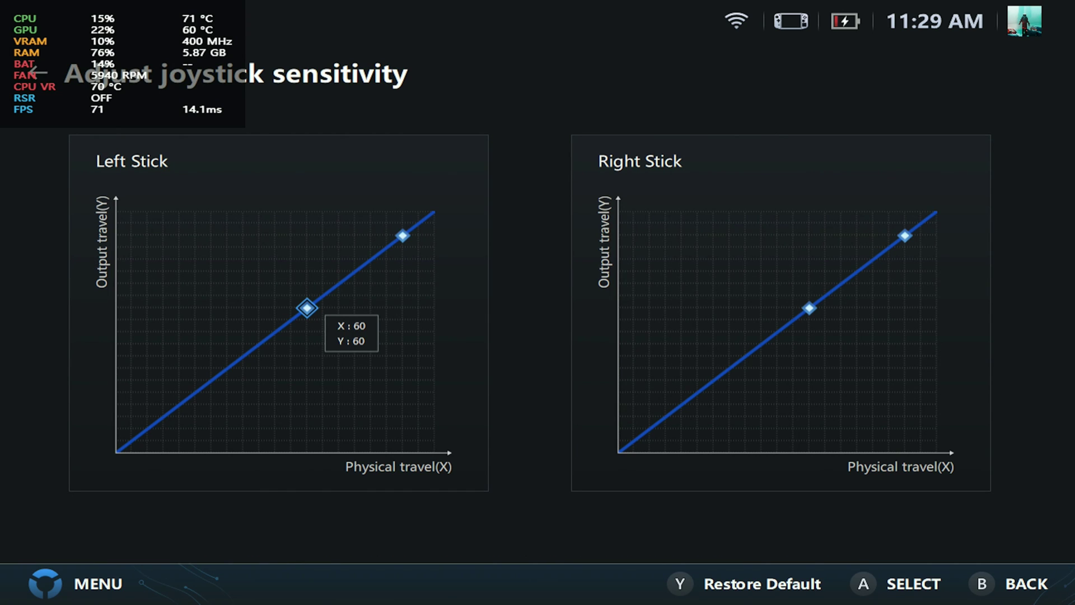
key("Escape")
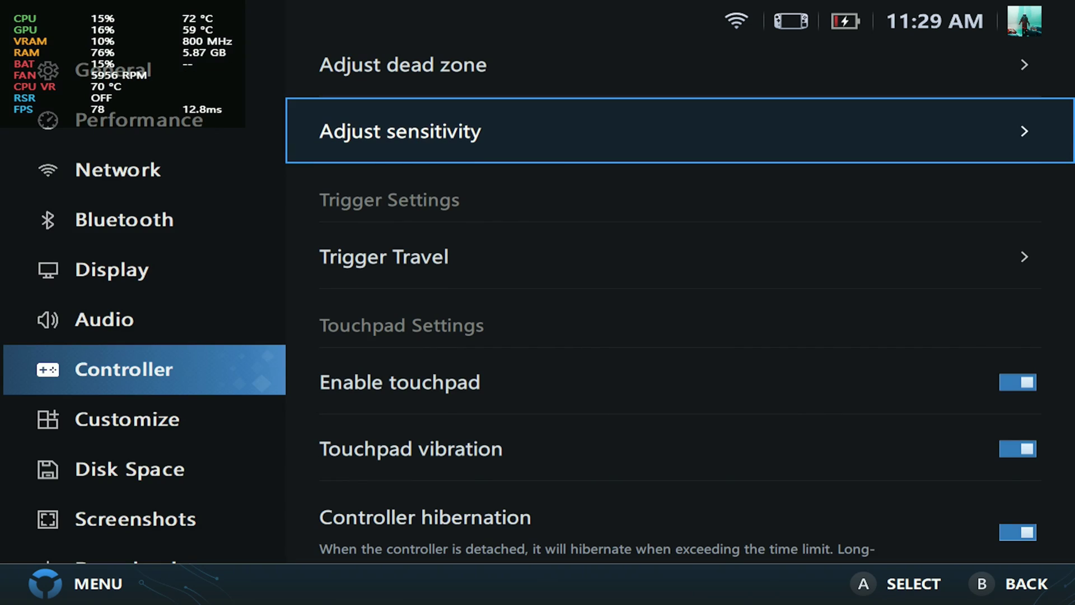
Step: View the Trigger Travel adjustment for both triggers and look over the touchpad settings
key("Down")
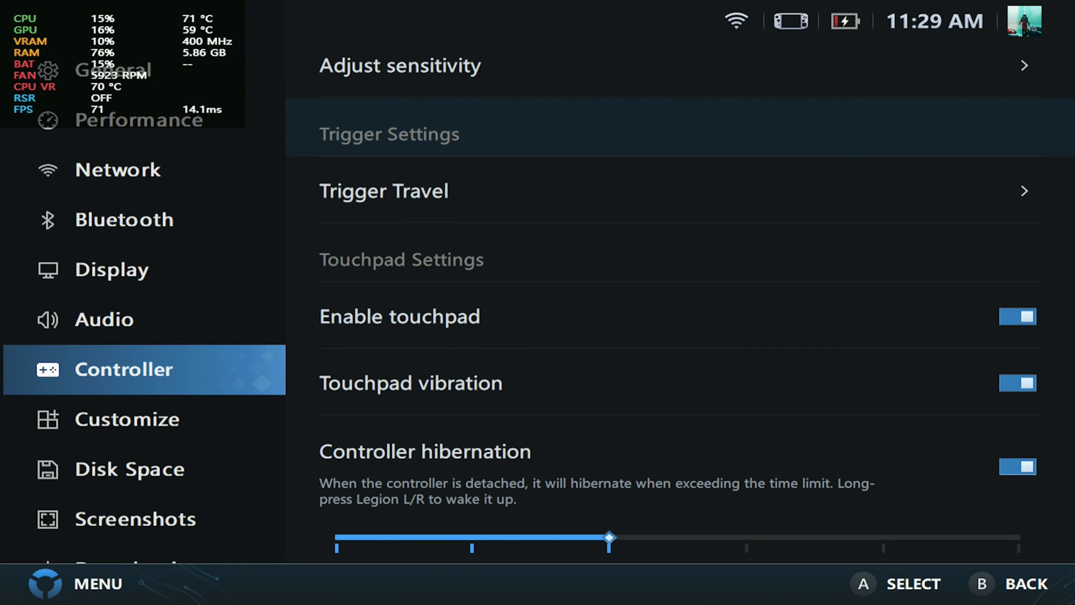
key("Down")
key("Return")
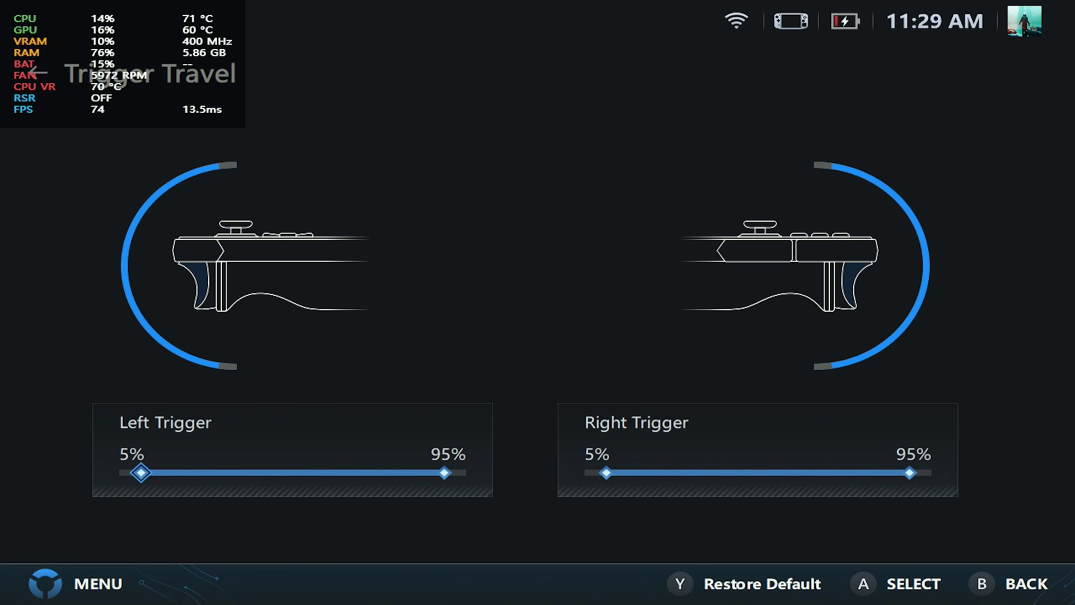
key("Escape")
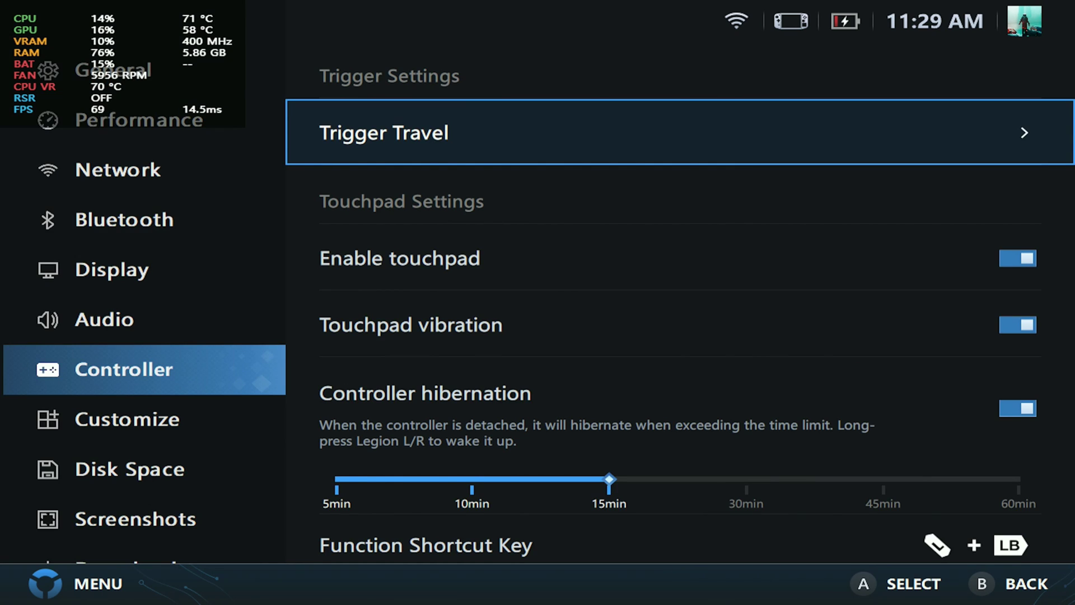
key("Down")
key("Down")
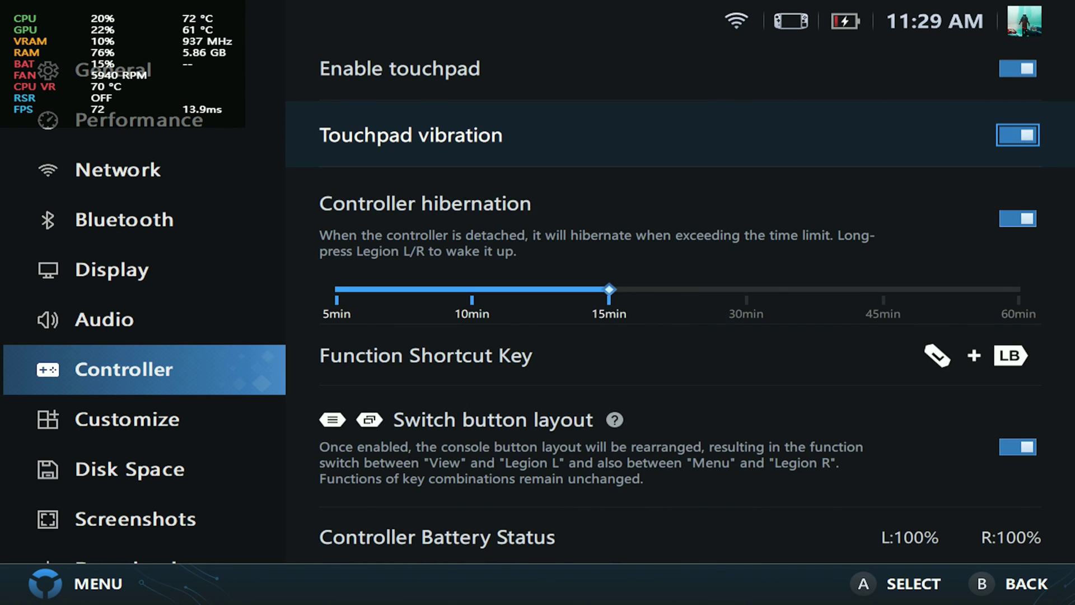
key("Up")
key("Up")
Step: Leave the Controller settings and open the Customize page with the joystick and power button lighting options
key("Escape")
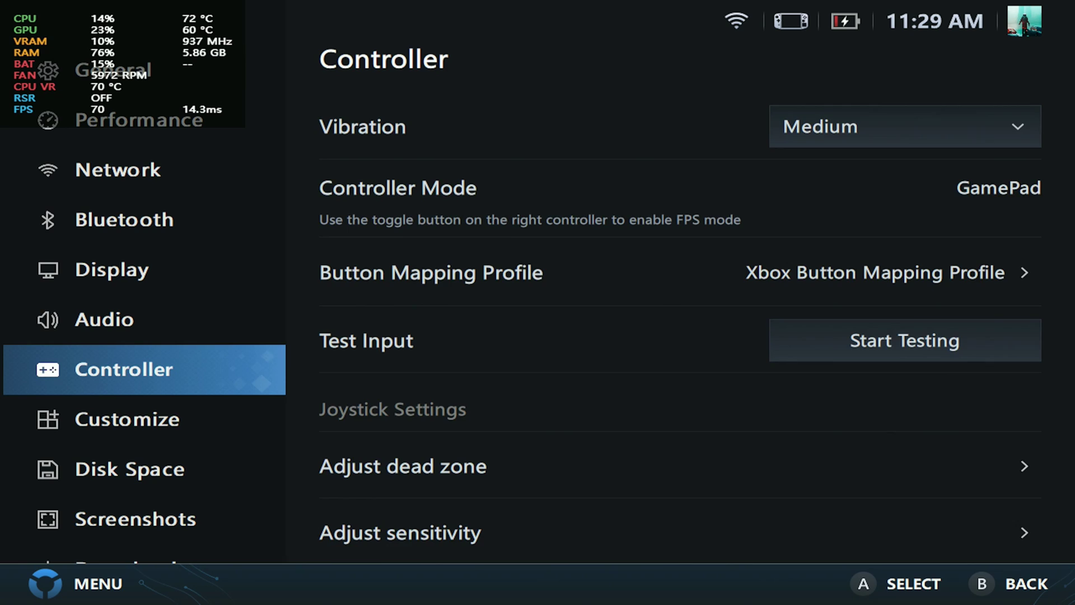
key("Down")
key("Right")
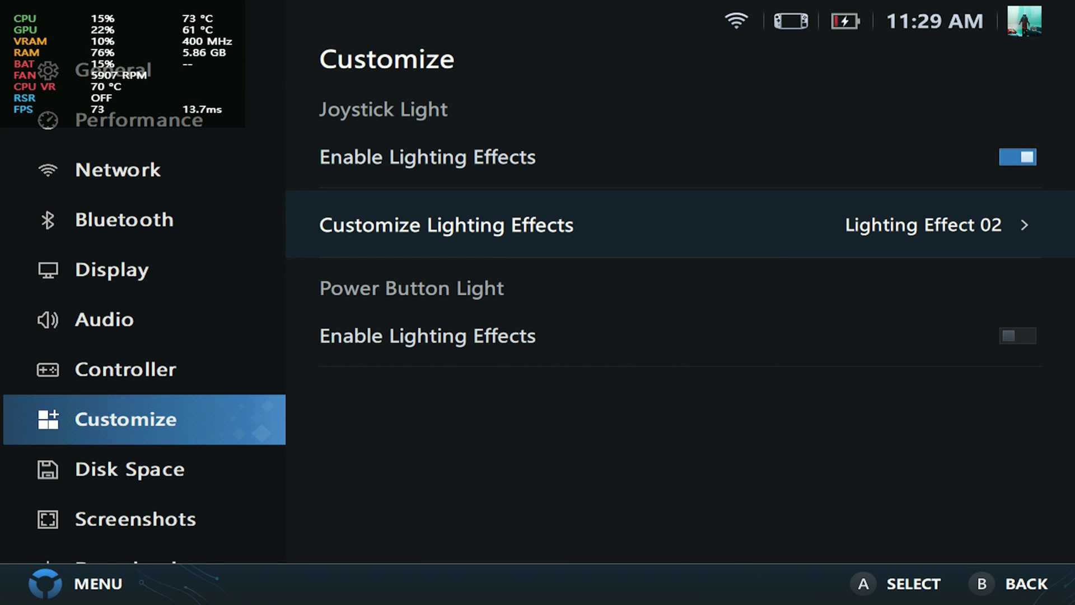
Step: Open the joystick lighting profile settings, view the available Current Profile choices and cancel the selection
key("Return")
key("Down")
key("Up")
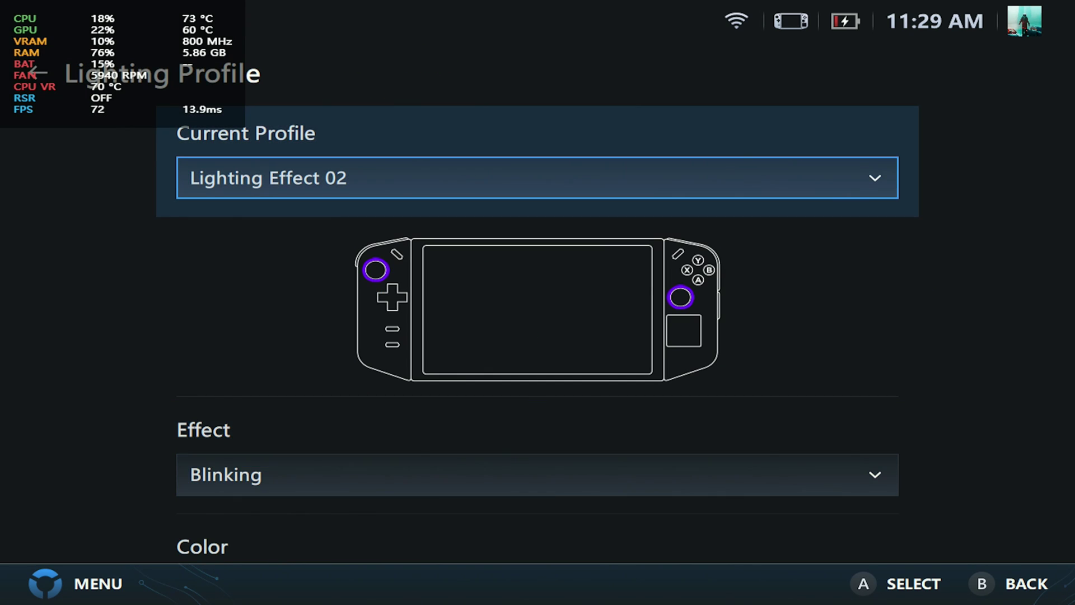
key("Return")
key("Up")
key("Down")
key("Down")
key("Down")
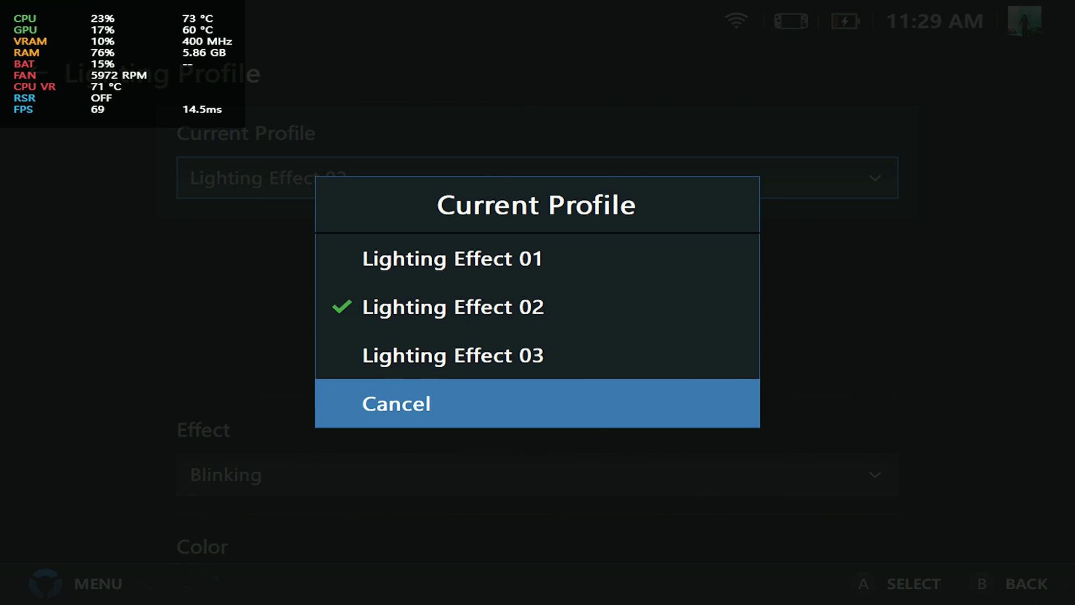
key("Return")
Step: Look over the Effect, Color and Speed options of the joystick lighting profile and return to the Customize page
key("Down")
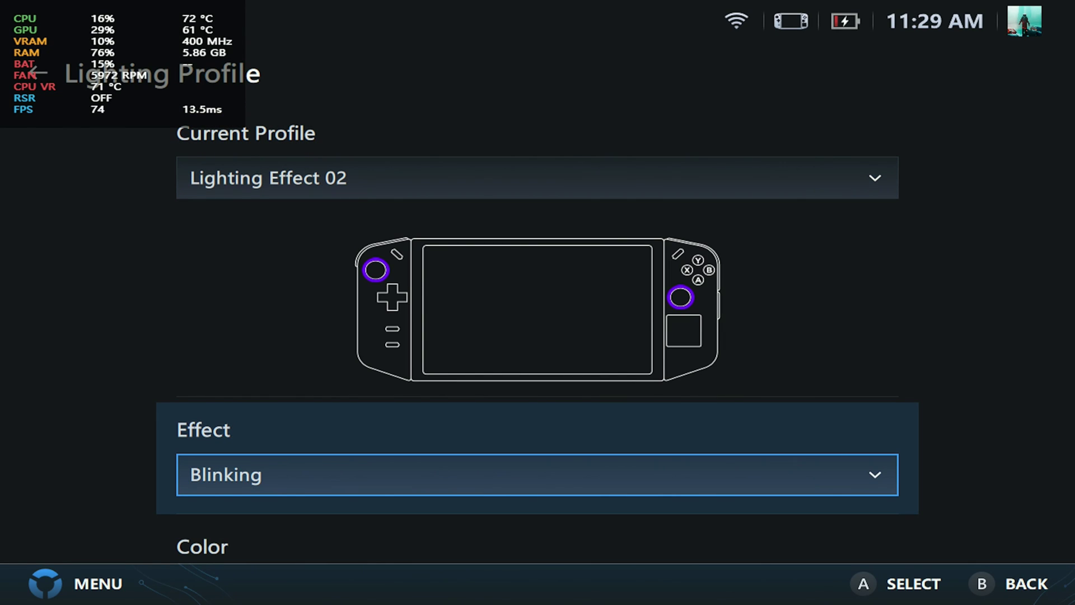
key("Down")
key("Up")
key("Down")
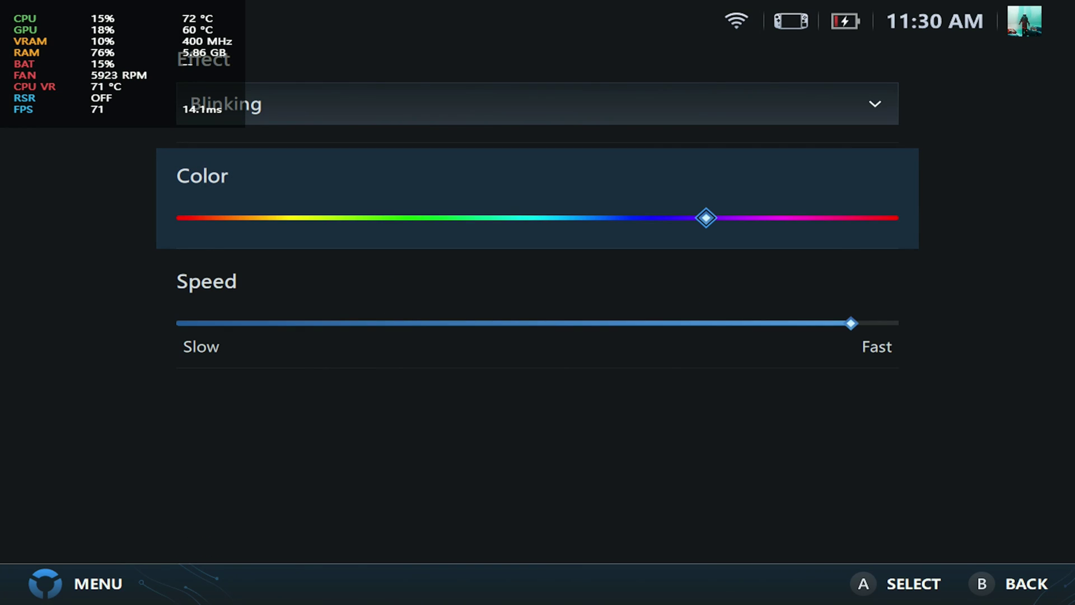
key("Left")
key("Left")
key("Right")
key("Right")
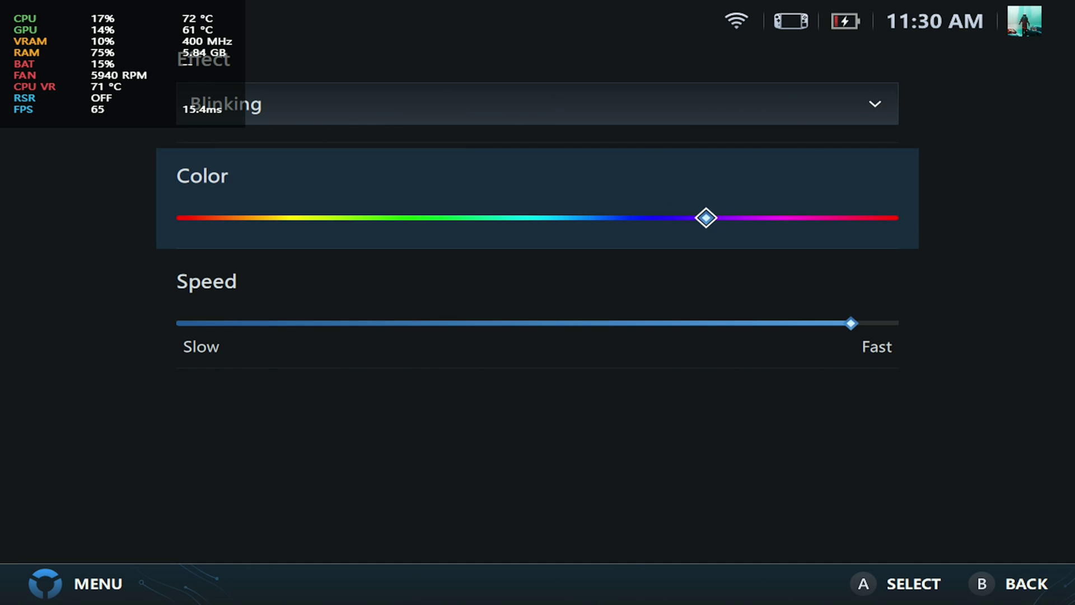
key("Right")
key("Right")
key("Escape")
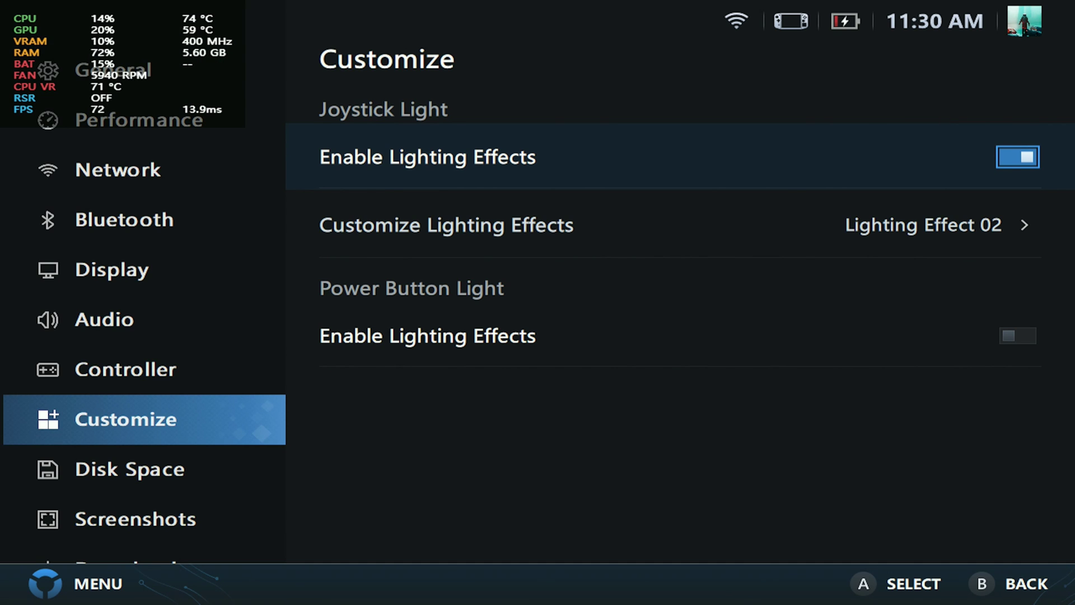
Step: Enable the lighting effects for the power button light, and toggle them off and on again
key("Down")
key("Down")
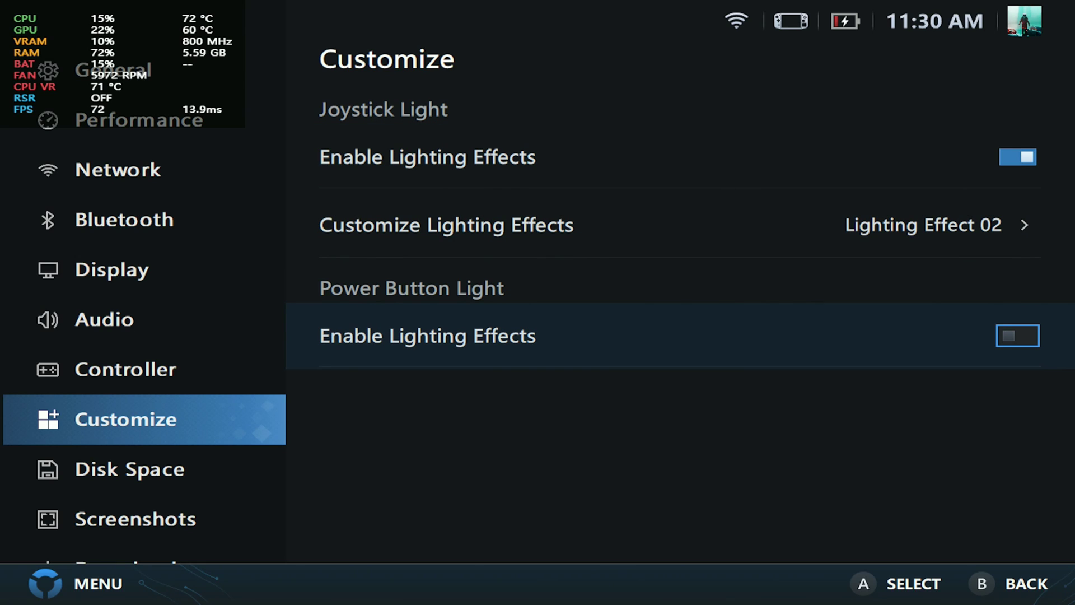
key("Return")
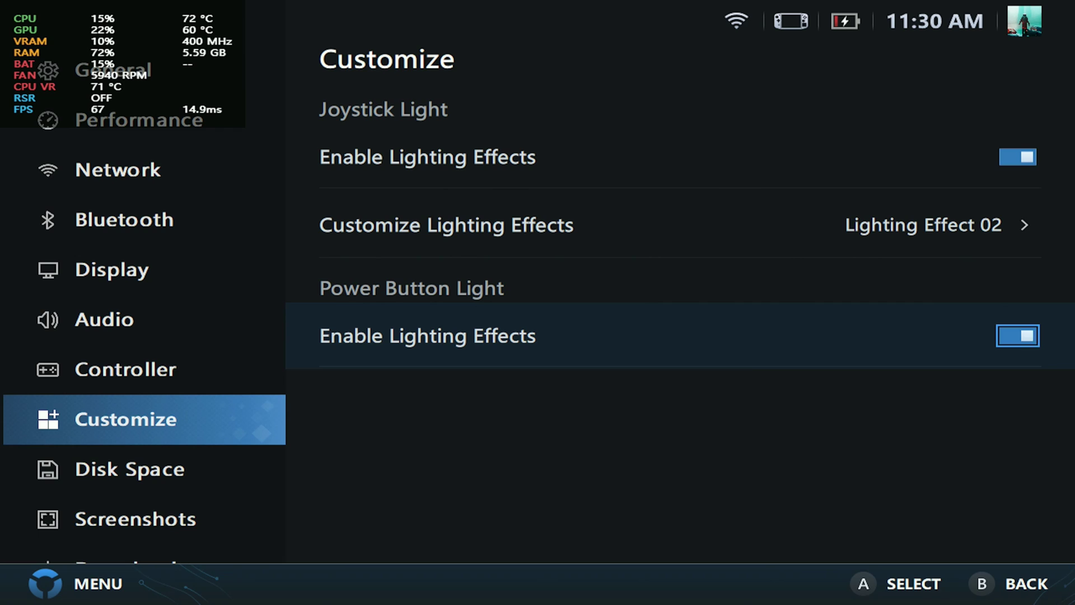
key("Return")
key("Return")
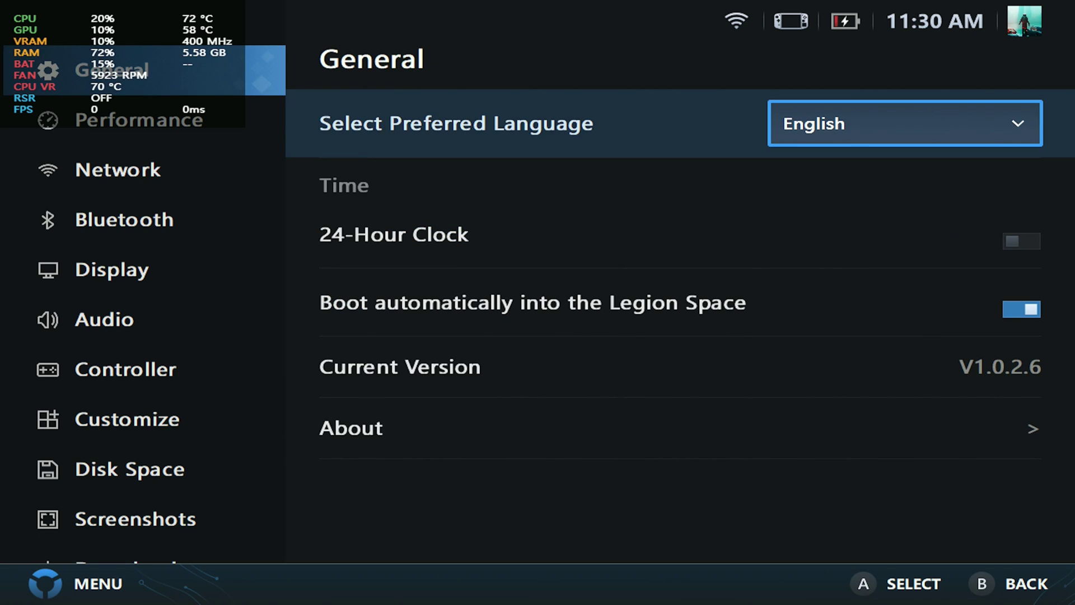
Step: Look through the preferred language list in the General settings, close it without choosing and return to the home screen
key("Return")
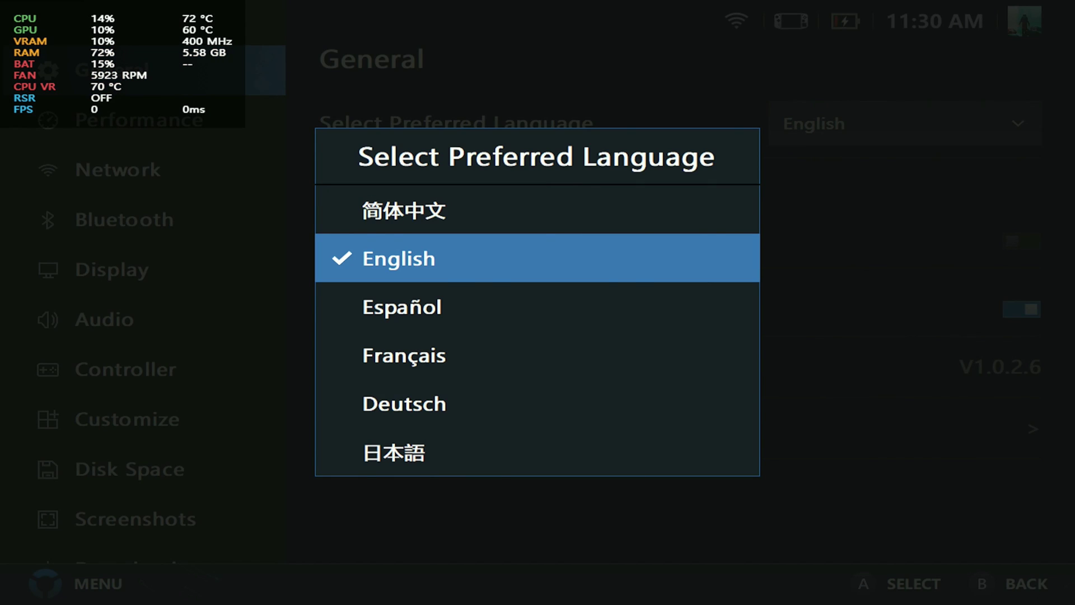
key("Down")
key("Down")
key("Down")
key("Down")
key("Down")
key("Down")
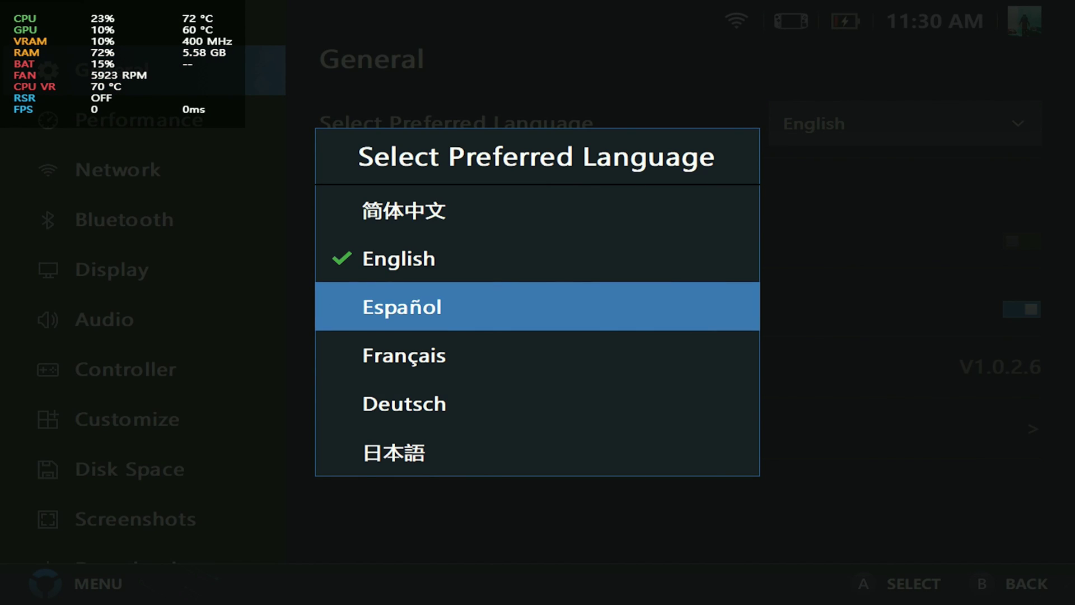
key("Down")
key("Down")
key("Down")
key("Down")
key("Down")
key("Down")
key("Down")
key("Down")
key("Down")
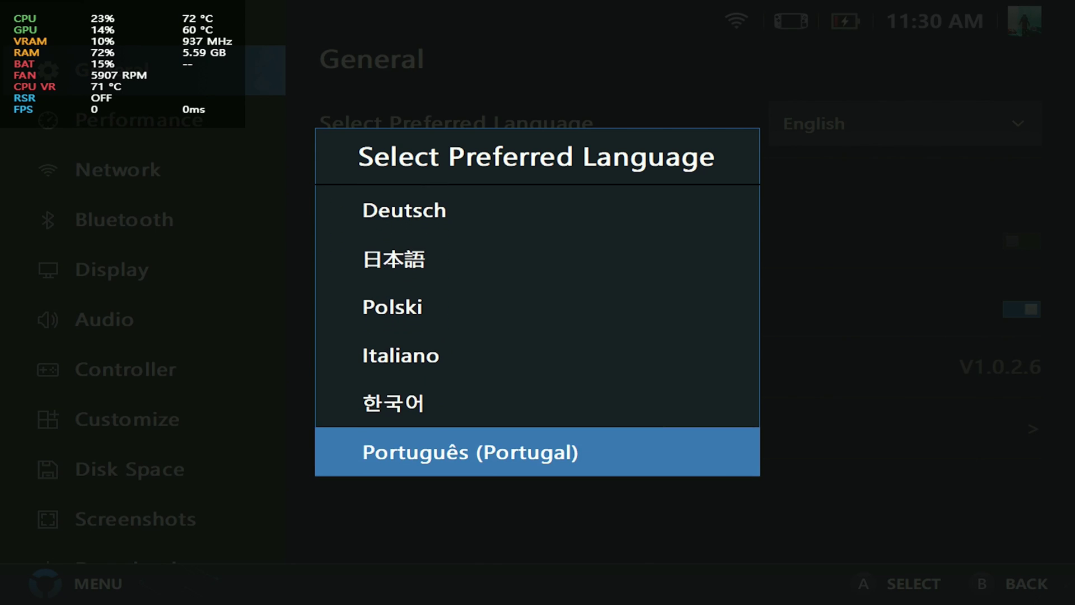
key("Down")
key("Down")
key("Down")
key("Down")
key("Down")
key("Down")
key("Down")
key("Down")
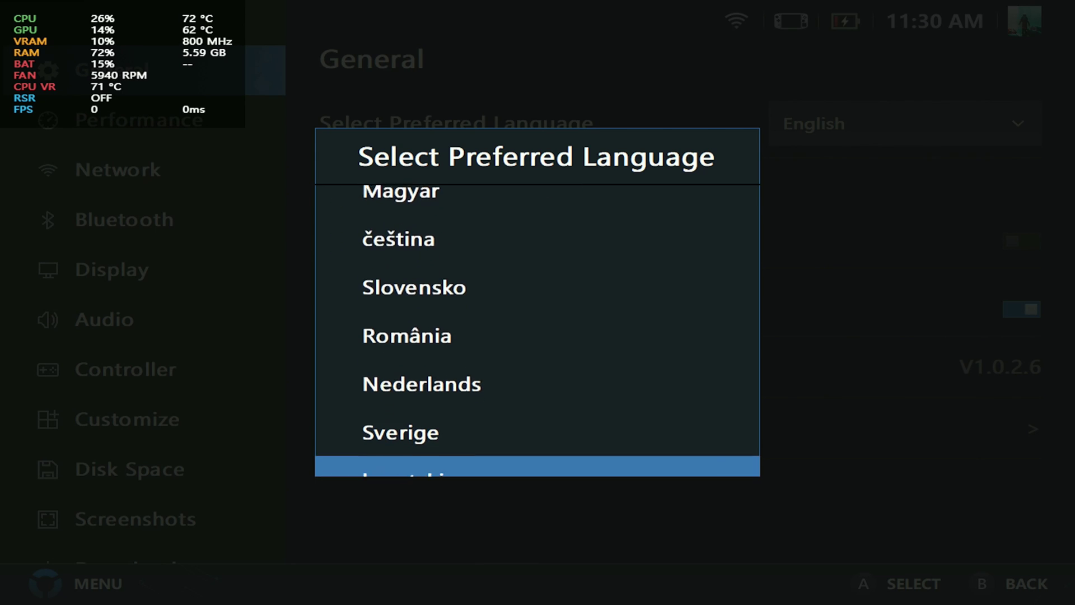
key("Down")
key("Down")
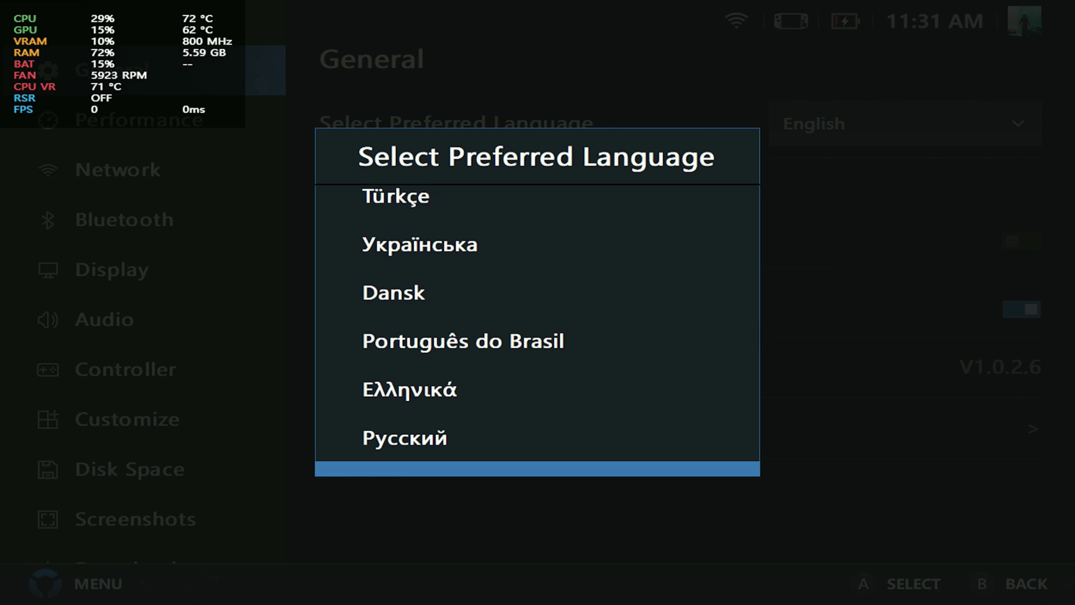
key("Up")
key("Up")
key("Escape")
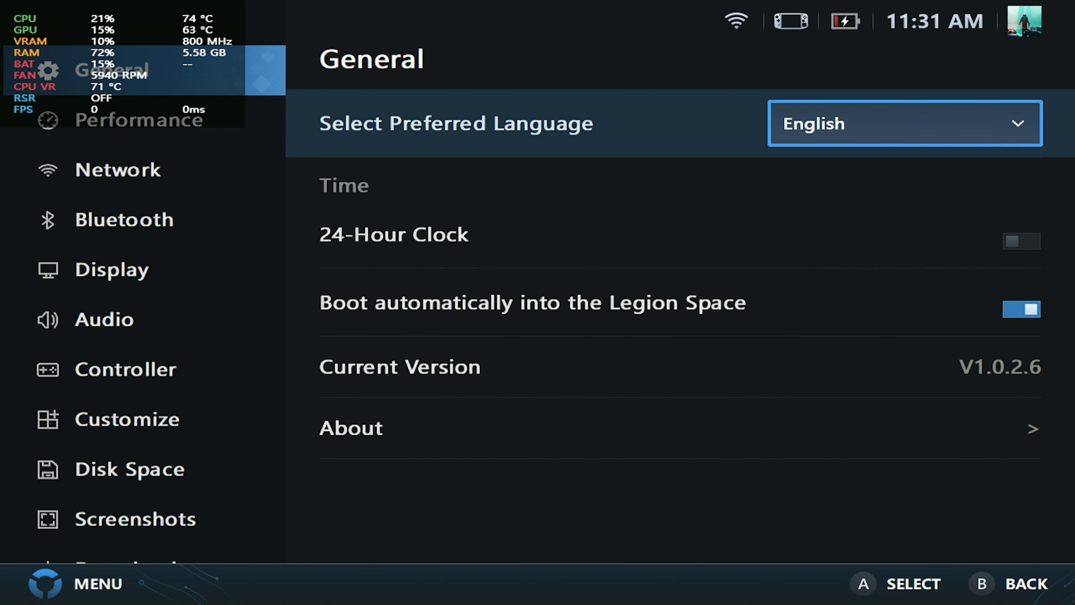
key("Escape")
key("Right")
key("Right")
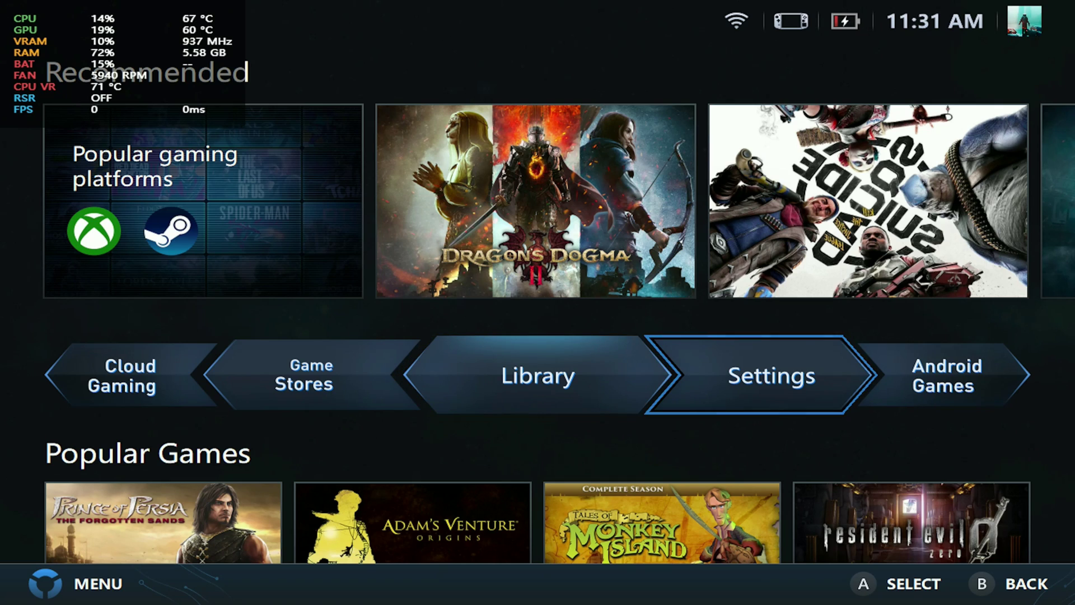
key("Right")
key("Left")
key("Left")
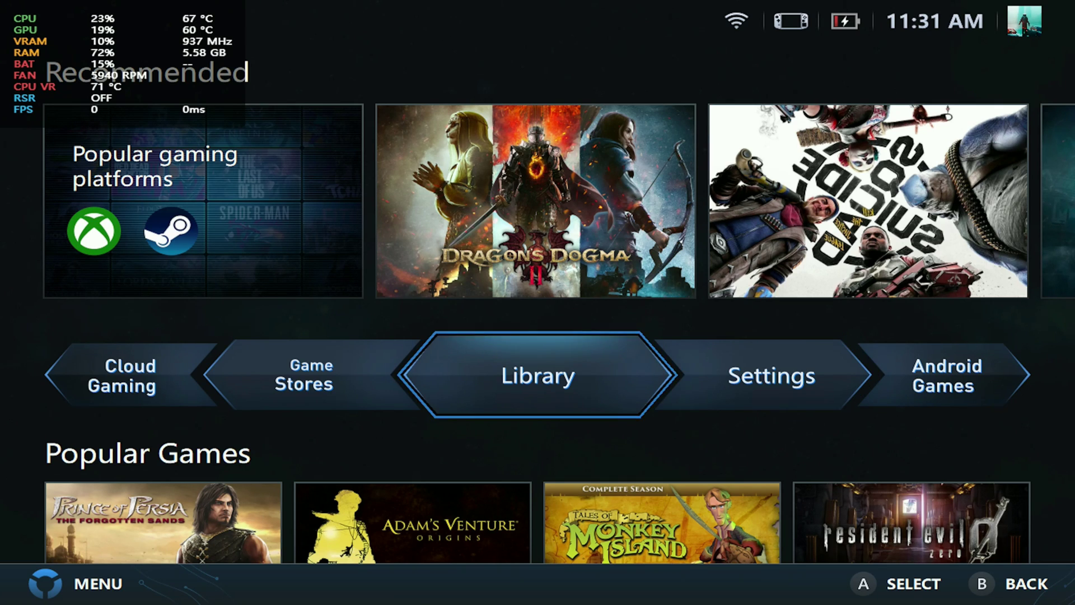
key("Left")
key("Right")
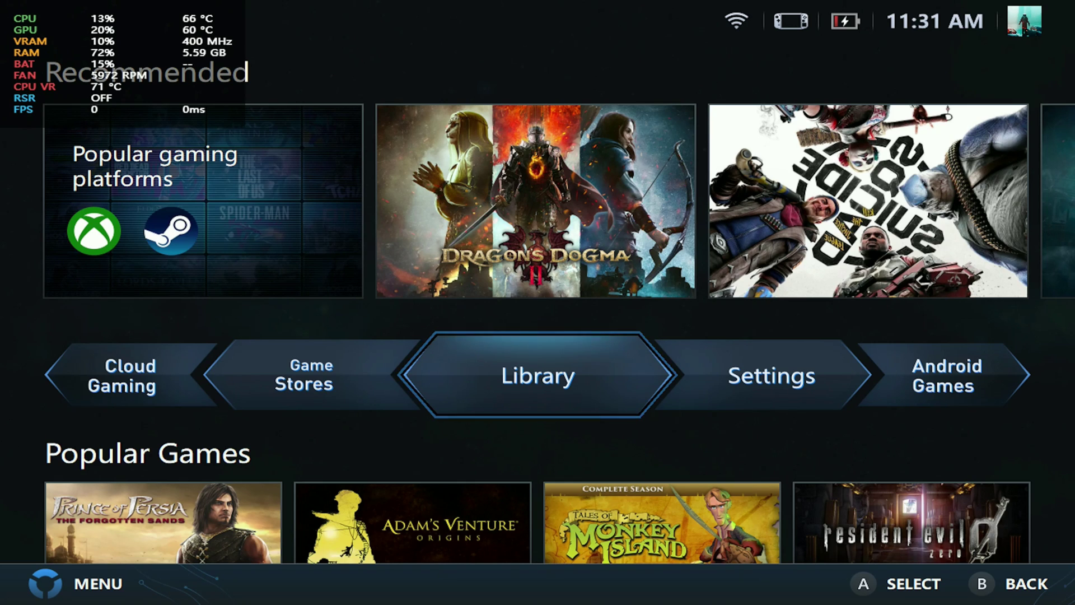
key("Right")
key("Left")
key("Left")
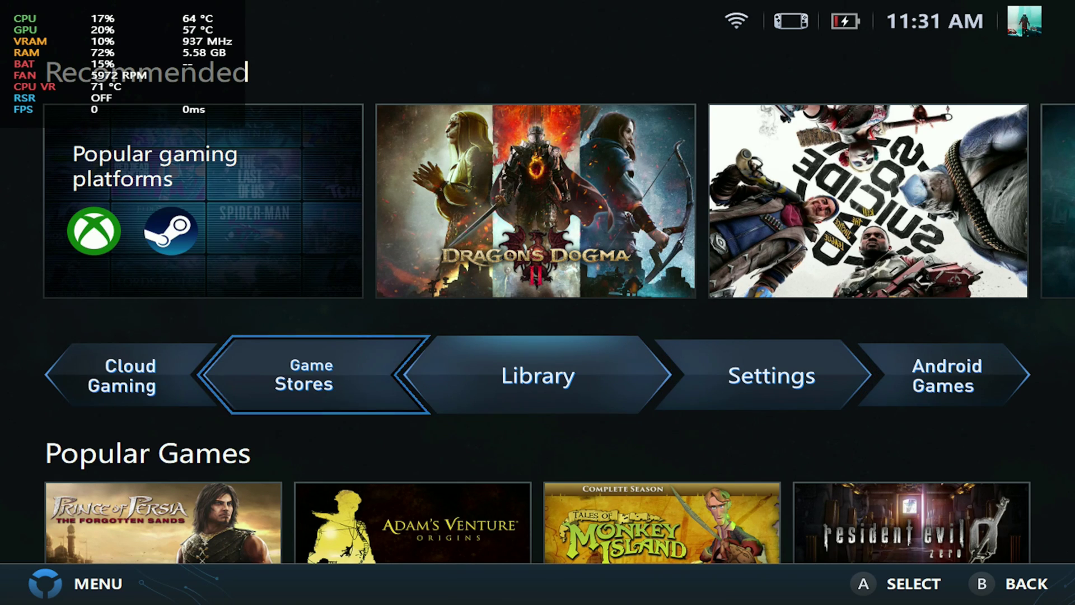
key("Left")
key("Right")
key("Right")
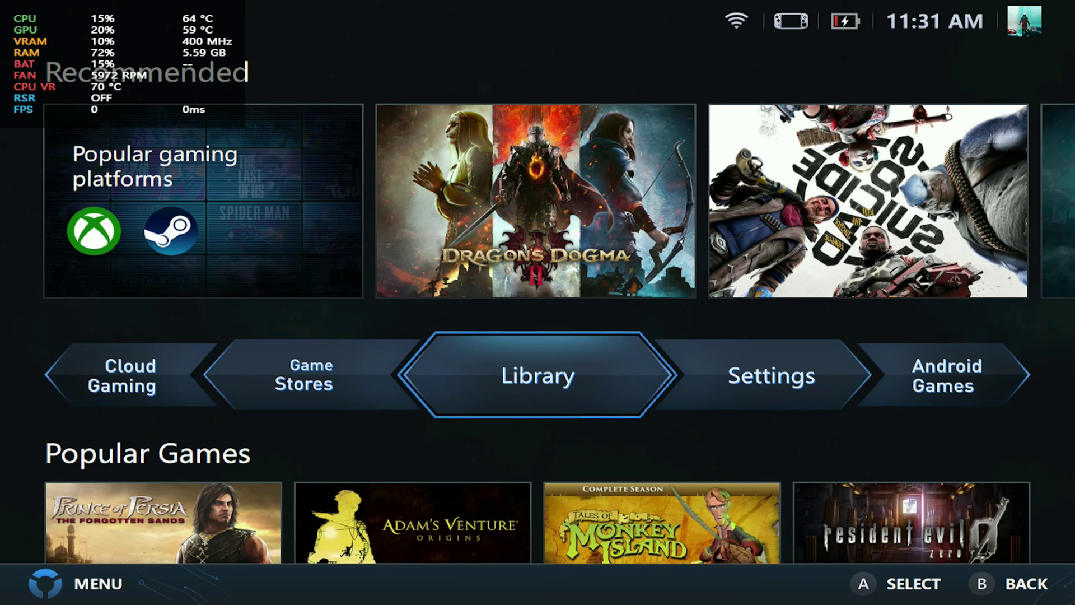
key("Right")
key("Right")
key("Left")
key("Left")
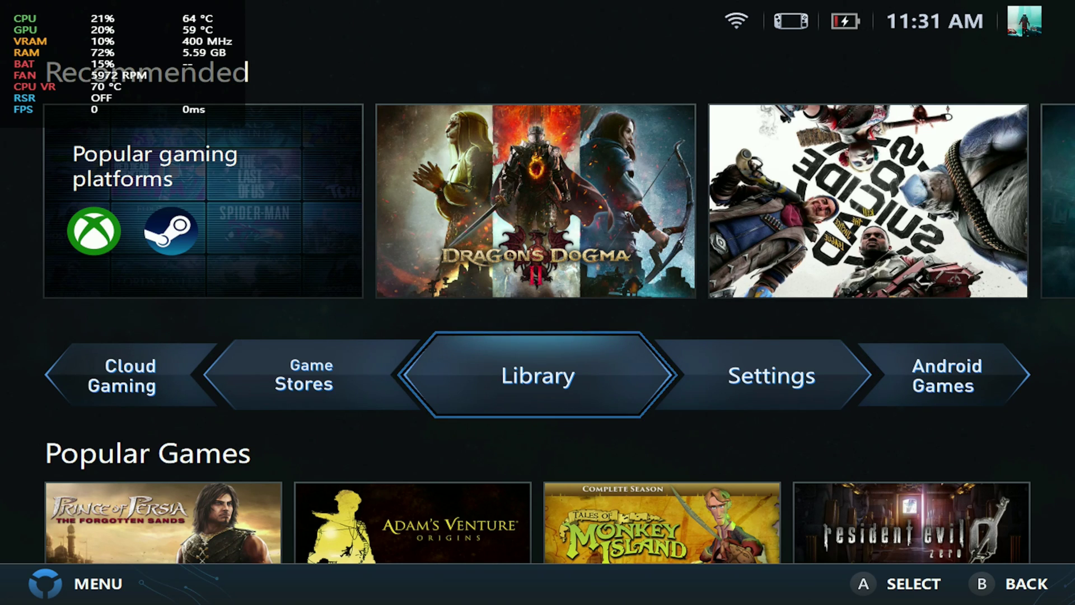
key("Left")
key("Left")
key("Right")
key("Right")
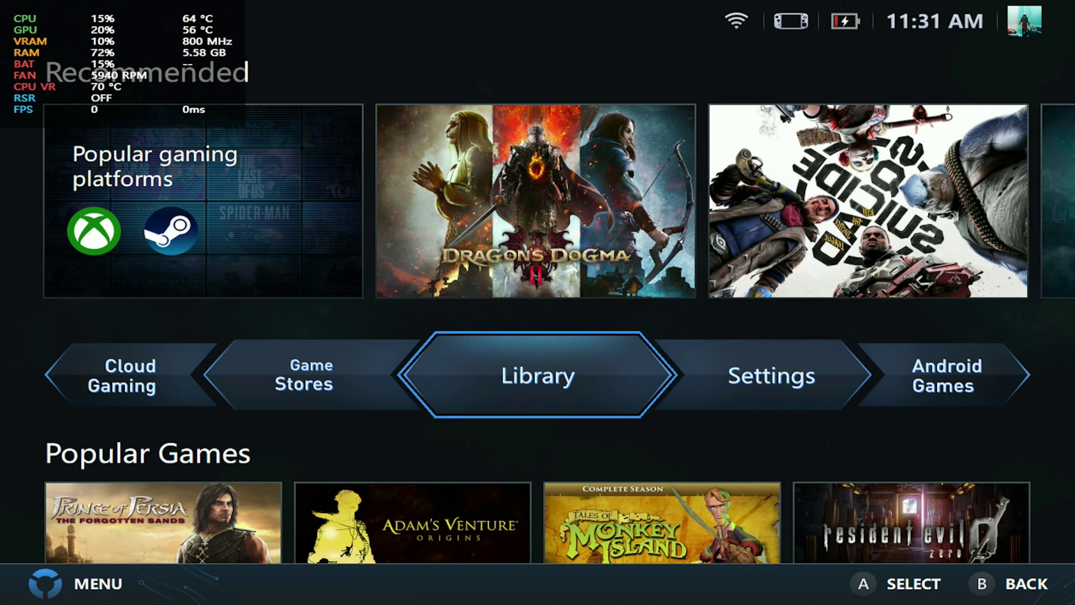